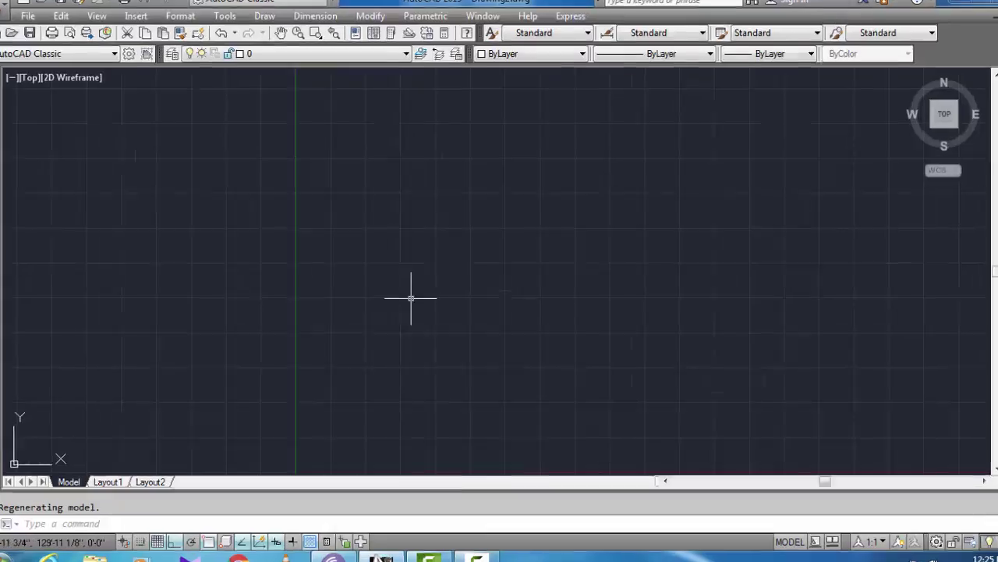
Draw the first two horizontal lines with L, the second below the first.
text(l)
key(Return)
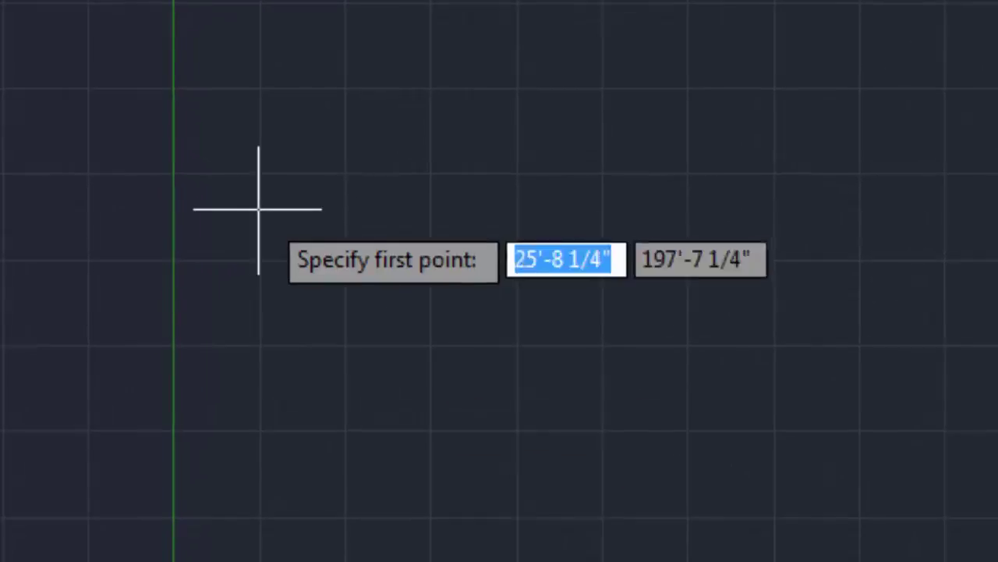
click(244, 181)
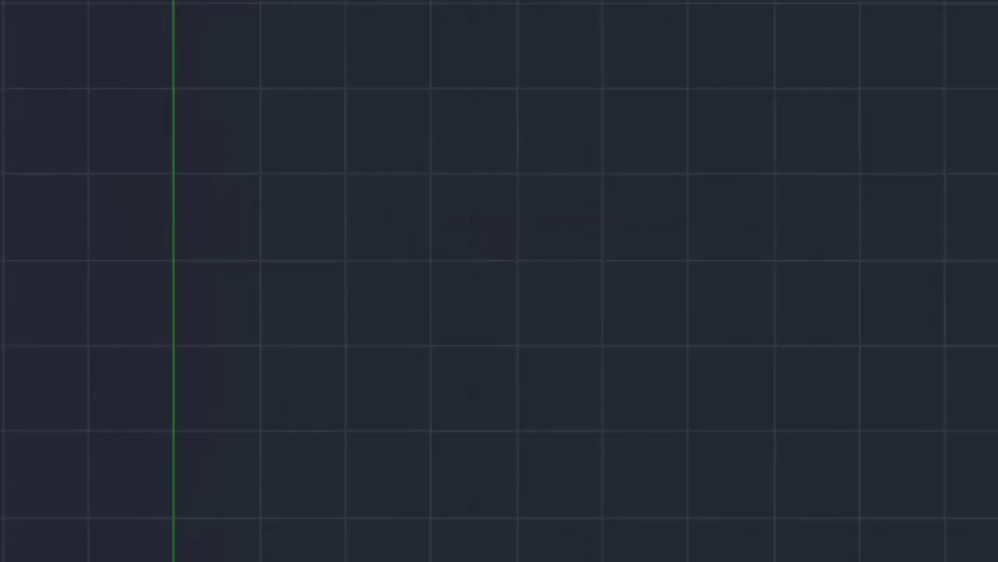
click(556, 184)
key(Escape)
text(l)
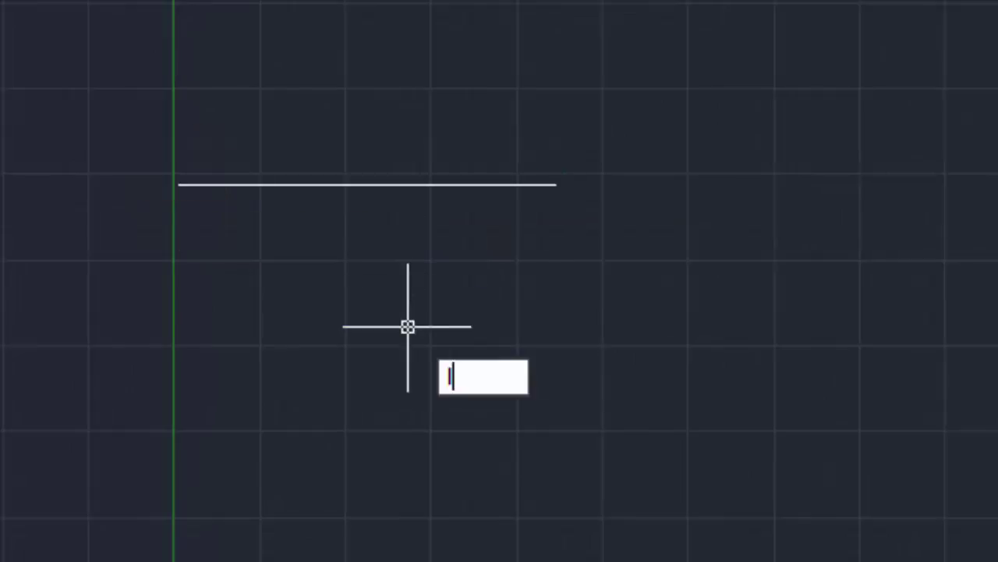
key(Return)
click(179, 302)
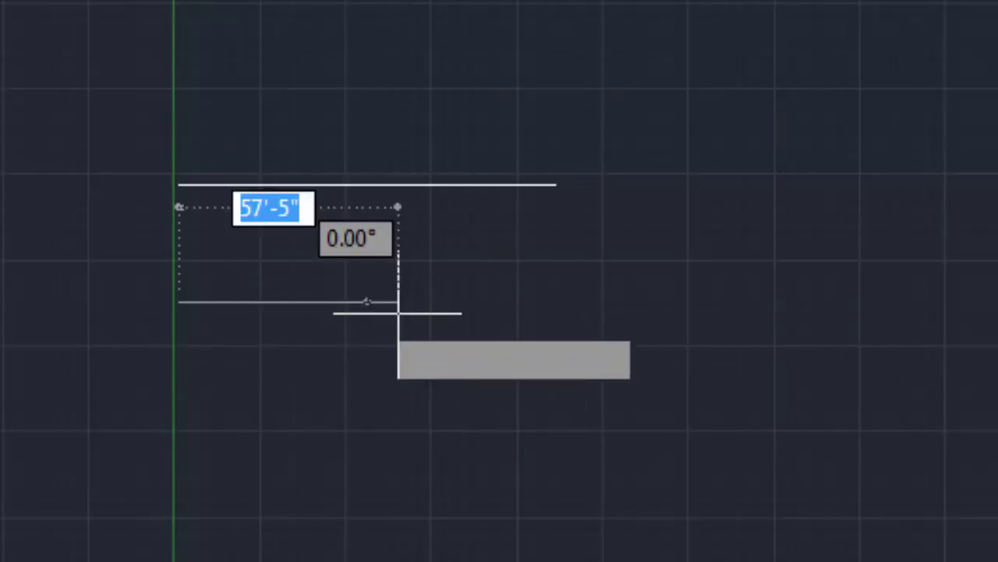
click(528, 301)
key(Escape)
Draw a third horizontal line further down, below the other two.
text(l)
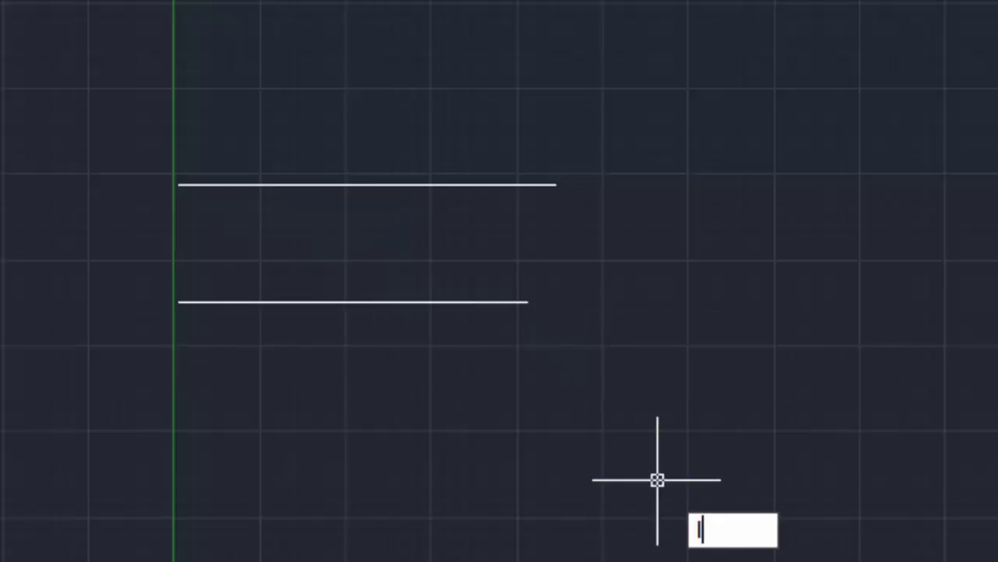
key(Return)
click(149, 420)
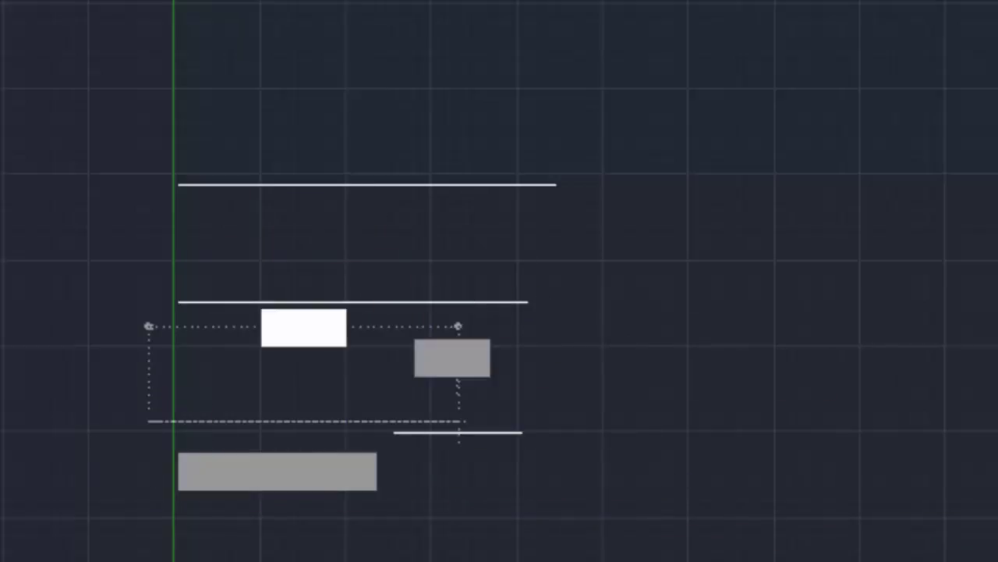
click(490, 421)
key(Return)
scroll(663, 402, down, 2)
scroll(751, 375, down, 2)
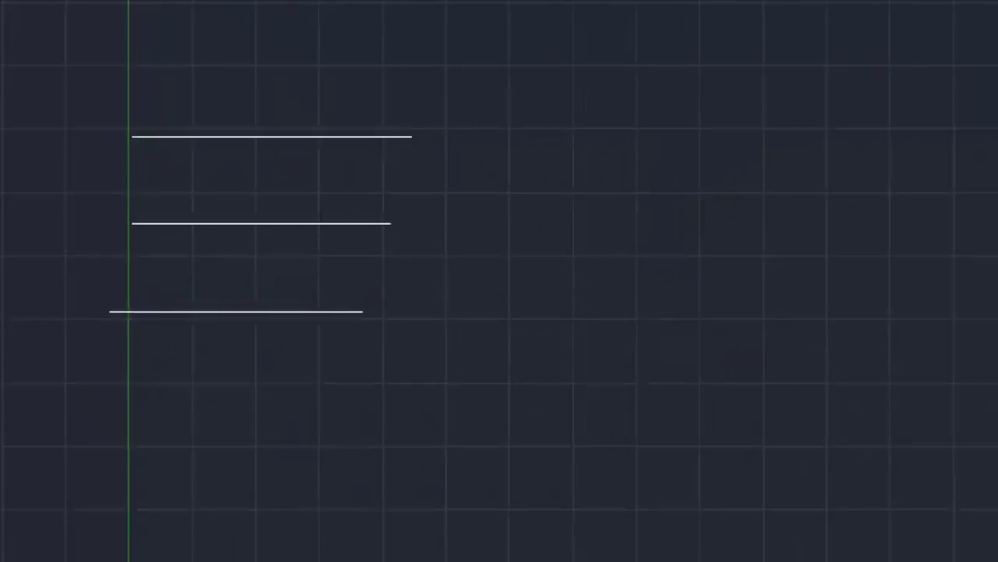
key(Return)
Draw two tall vertical lines to the right of the horizontal lines.
click(544, 21)
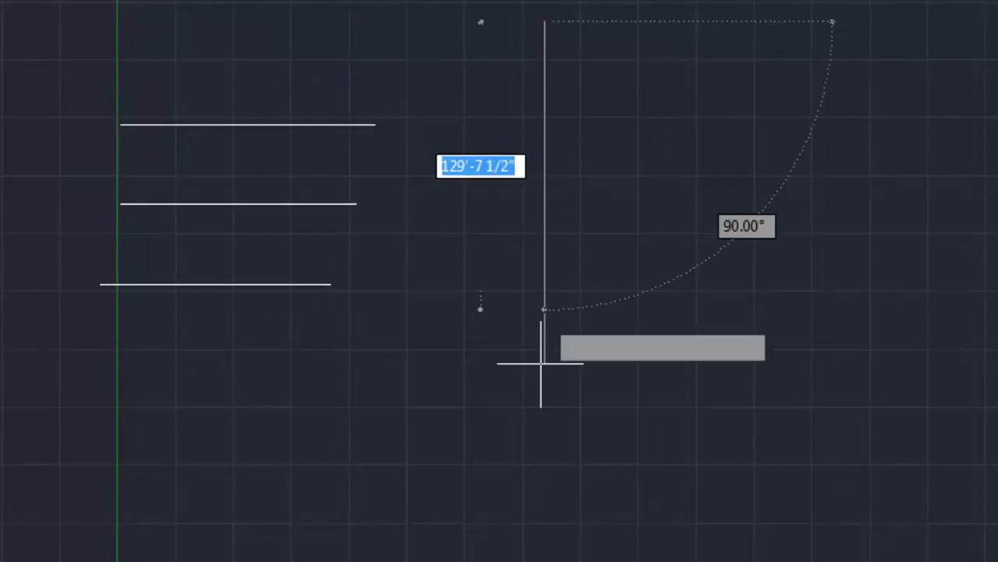
click(544, 387)
key(Return)
key(Return)
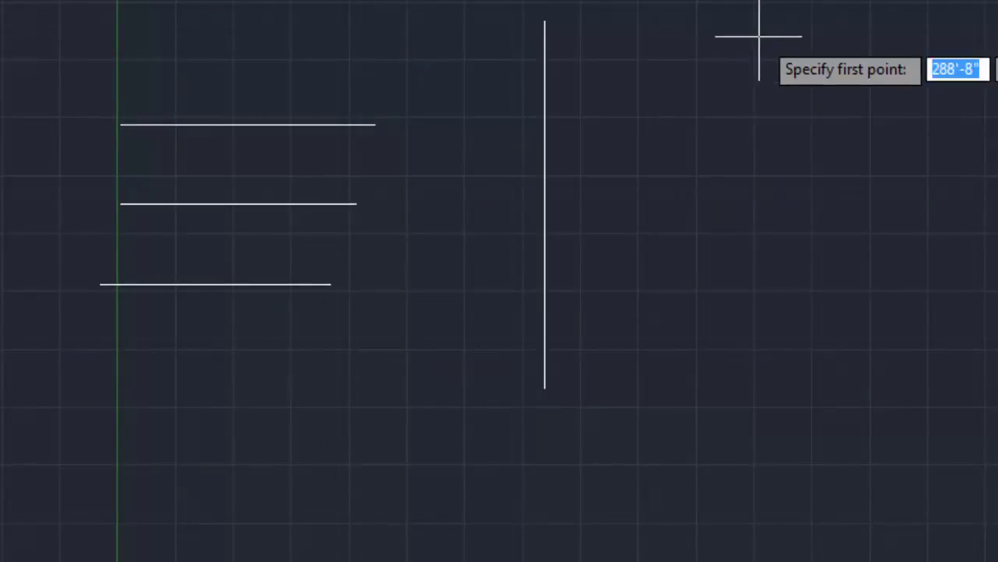
click(764, 26)
click(764, 450)
key(Return)
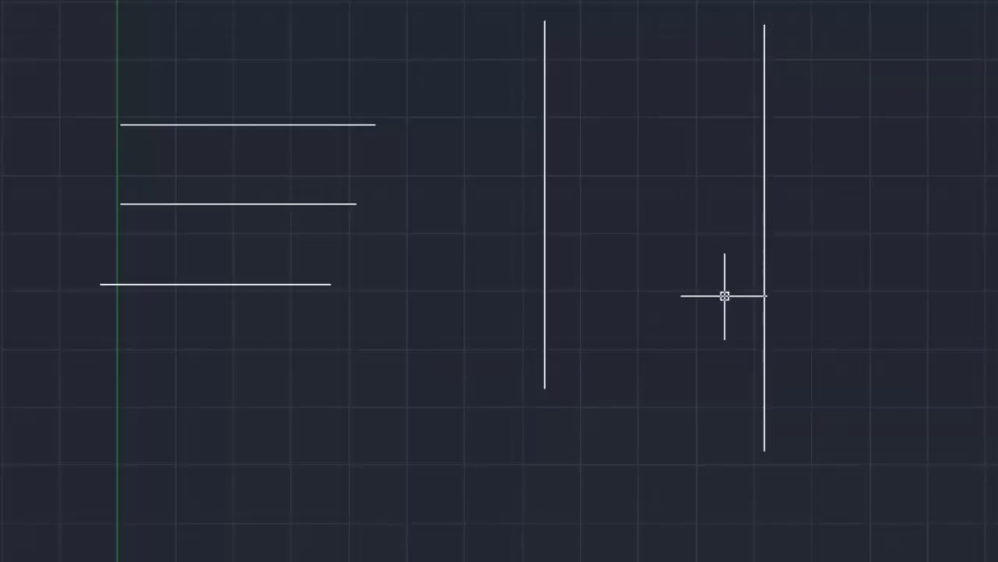
key(Return)
Draw a shorter vertical line between the two tall ones, ending partway down.
click(656, 49)
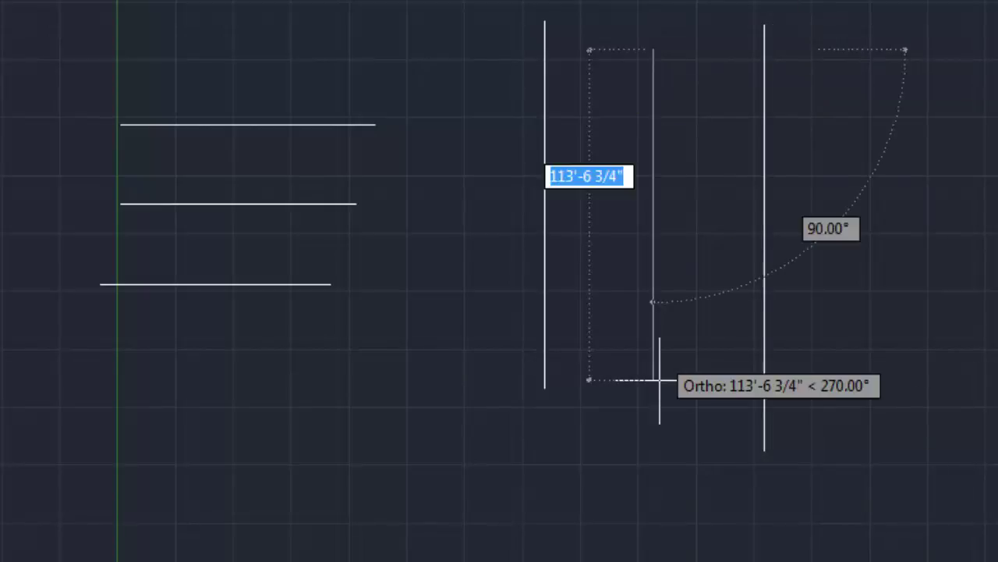
key(Escape)
click(660, 380)
key(Escape)
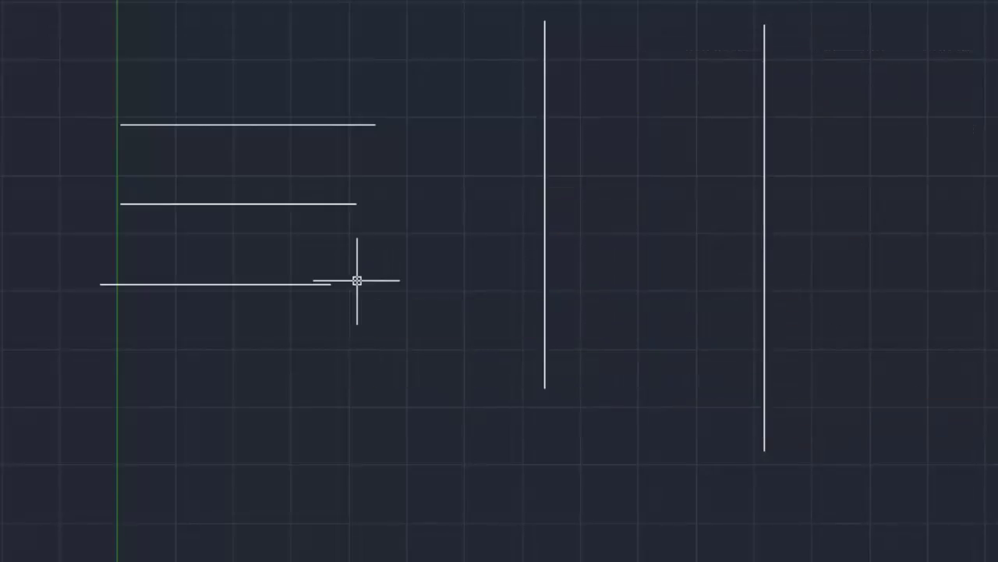
key(Return)
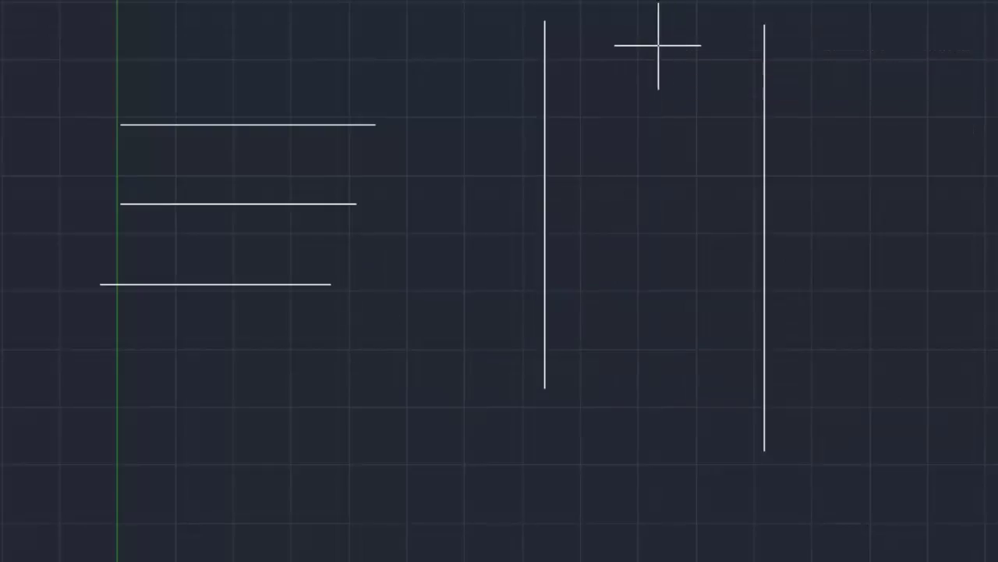
click(657, 45)
key(Escape)
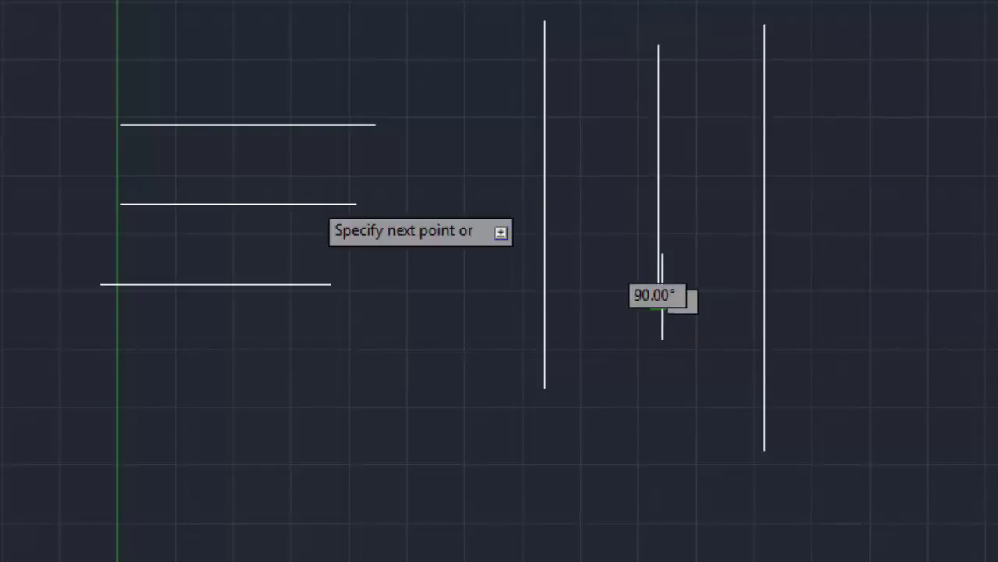
click(658, 301)
key(Escape)
middle_drag(272, 196, 315, 195)
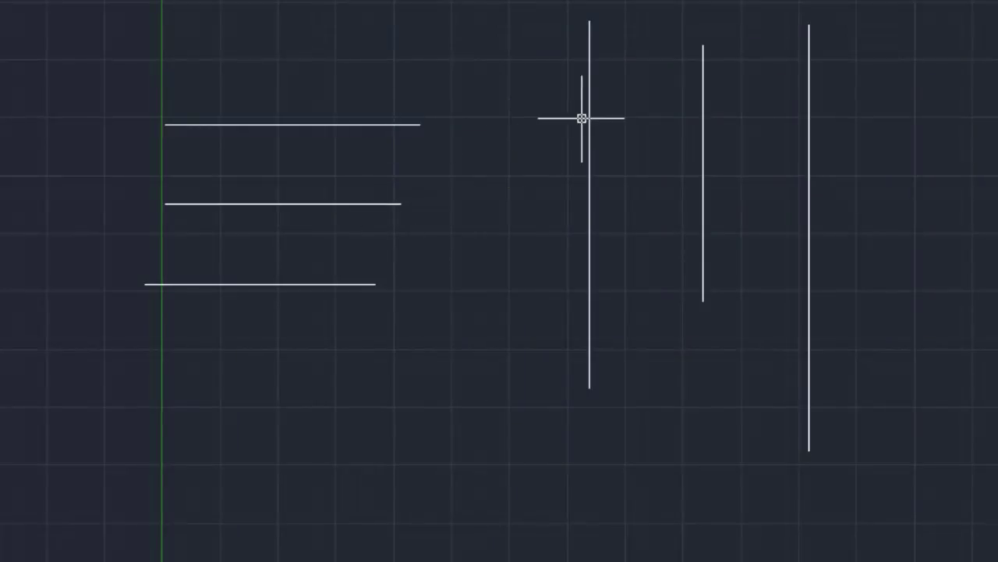
click(589, 91)
Use EX to extend the top, middle and bottom horizontal lines to the nearest vertical line.
text(E)
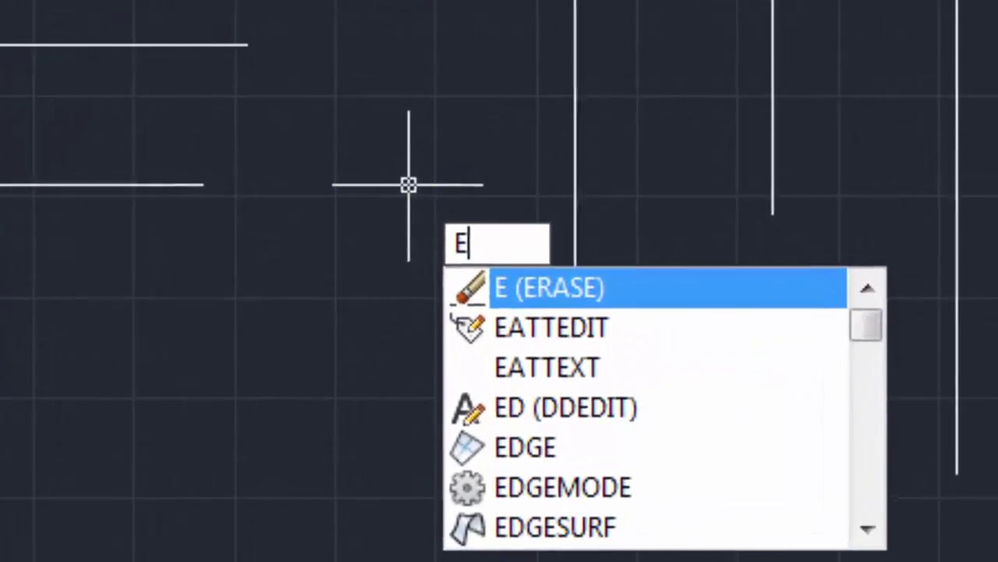
text(X)
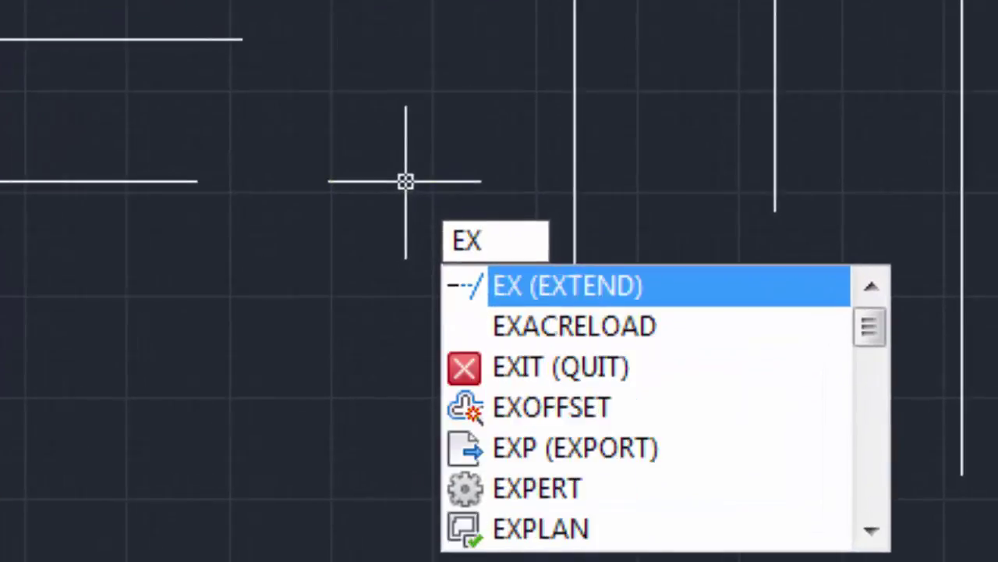
key(Return)
key(Return)
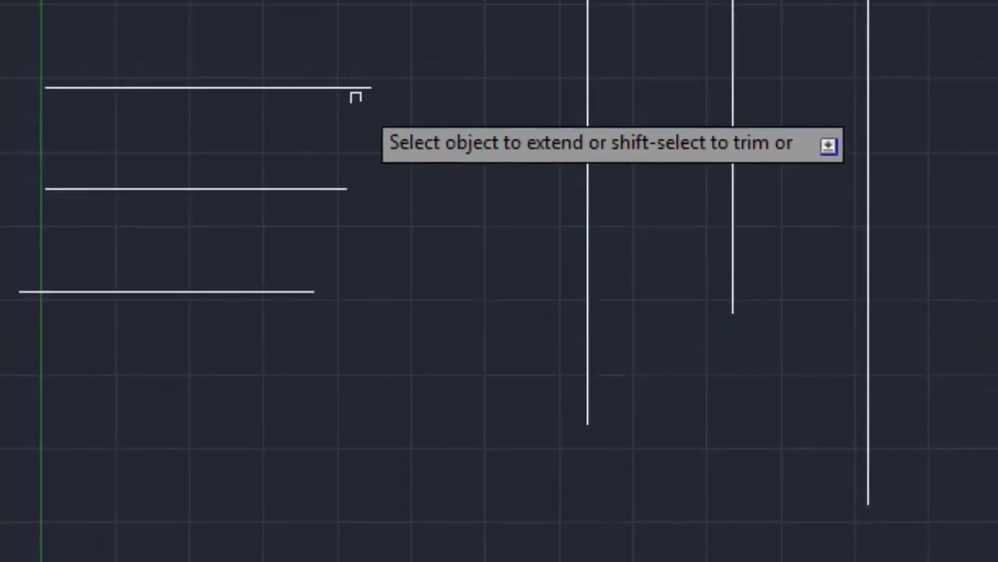
click(359, 89)
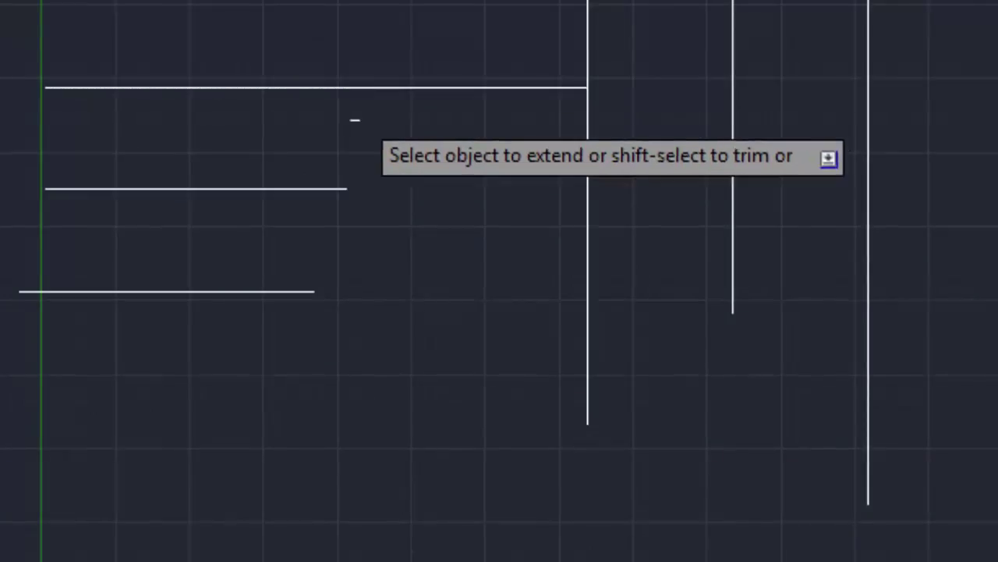
click(330, 188)
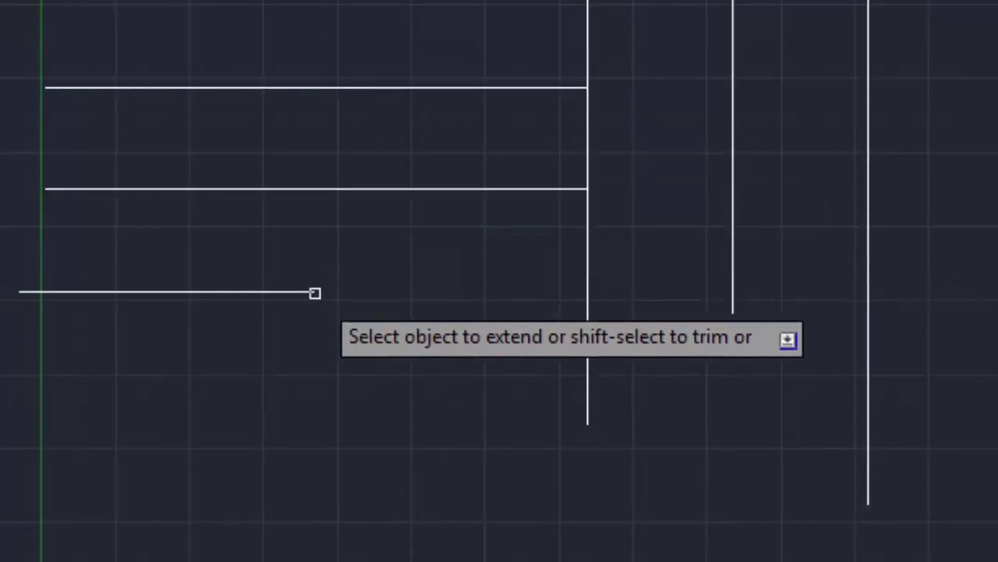
click(291, 292)
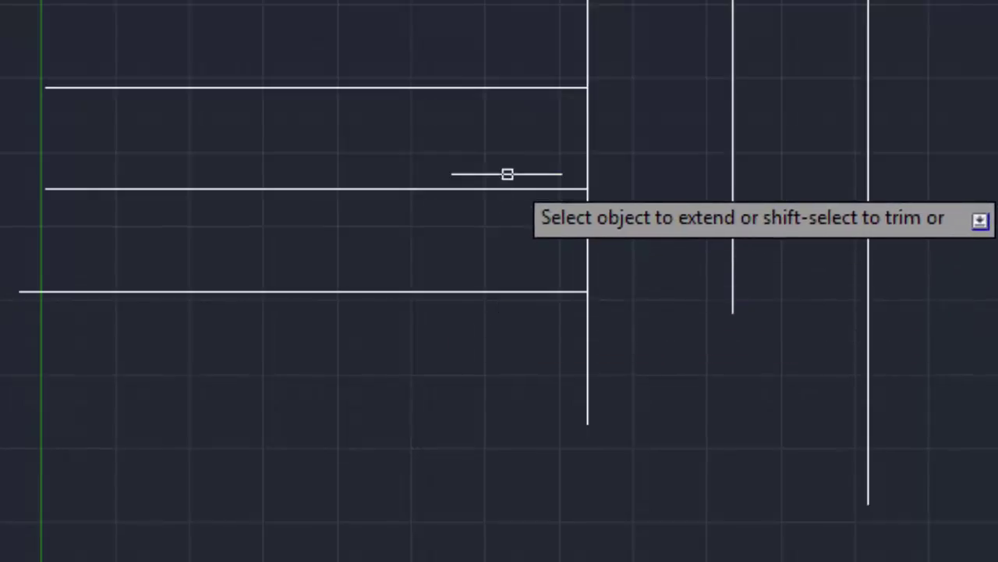
Extend the bottom, middle and top lines past the middle vertical line to the rightmost one.
text(e)
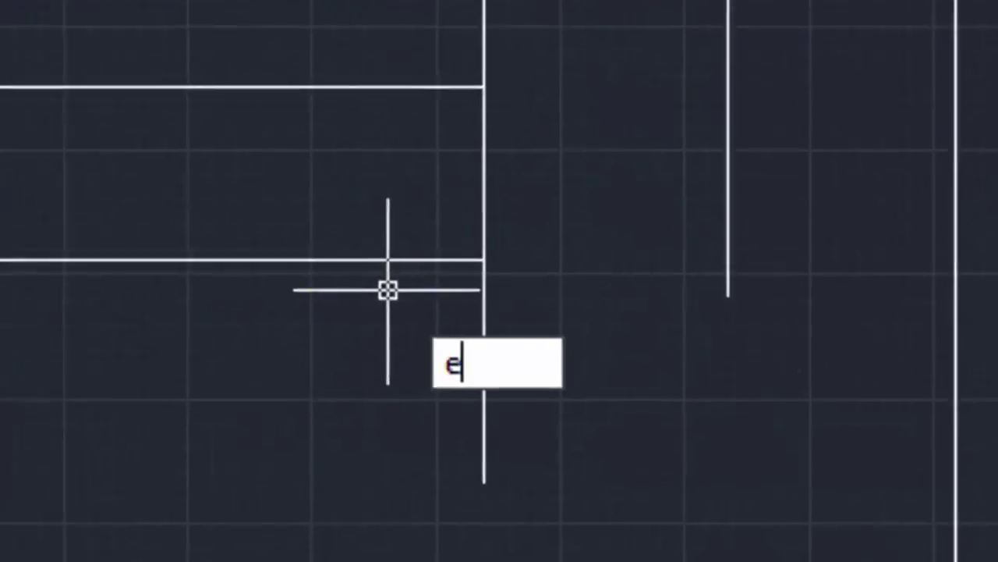
text(x)
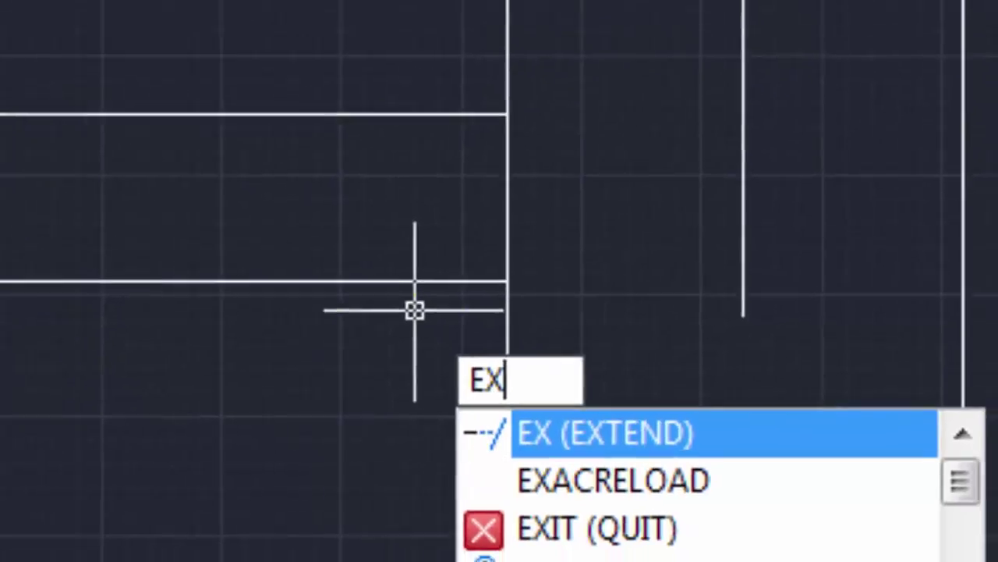
key(Return)
key(Return)
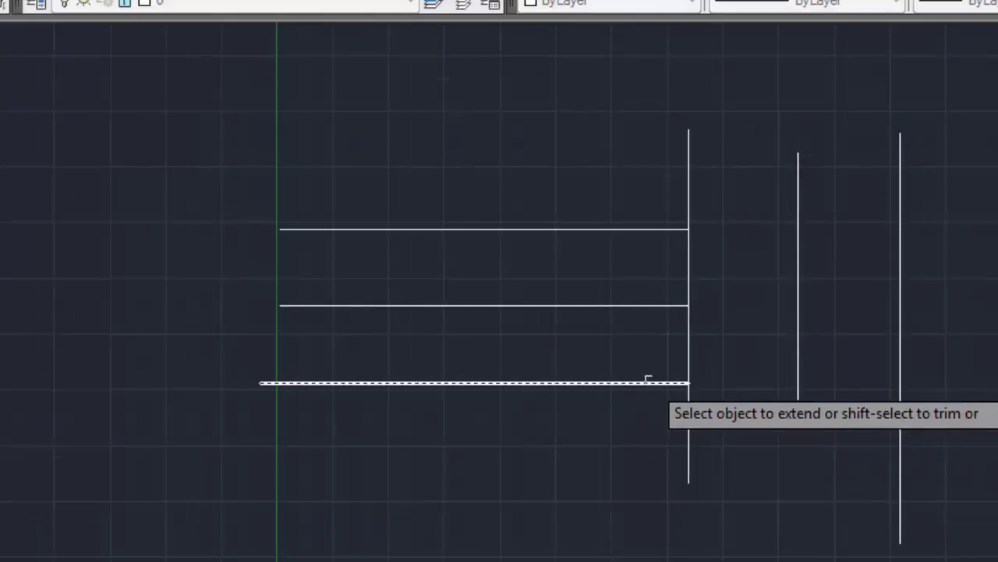
click(647, 383)
click(669, 305)
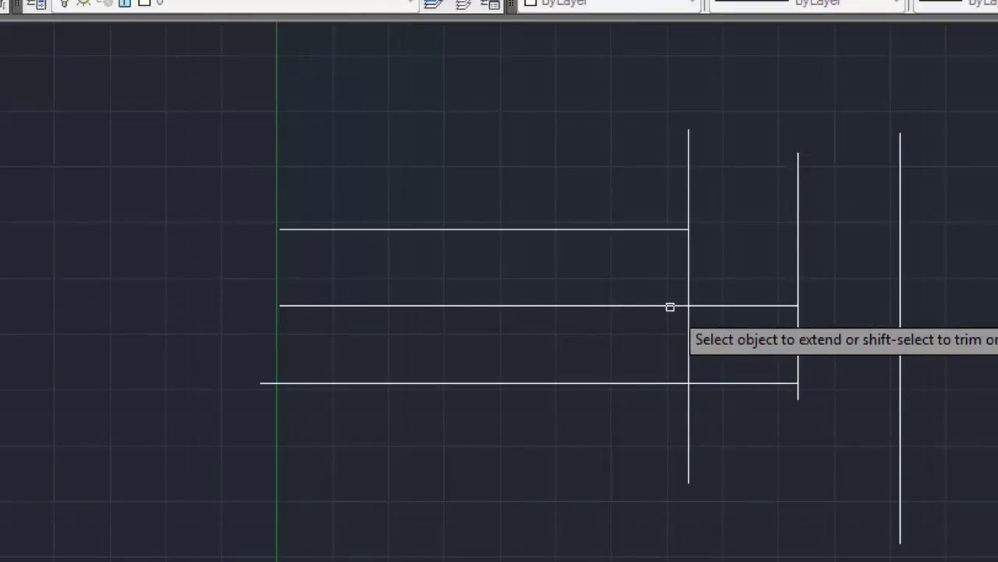
click(666, 228)
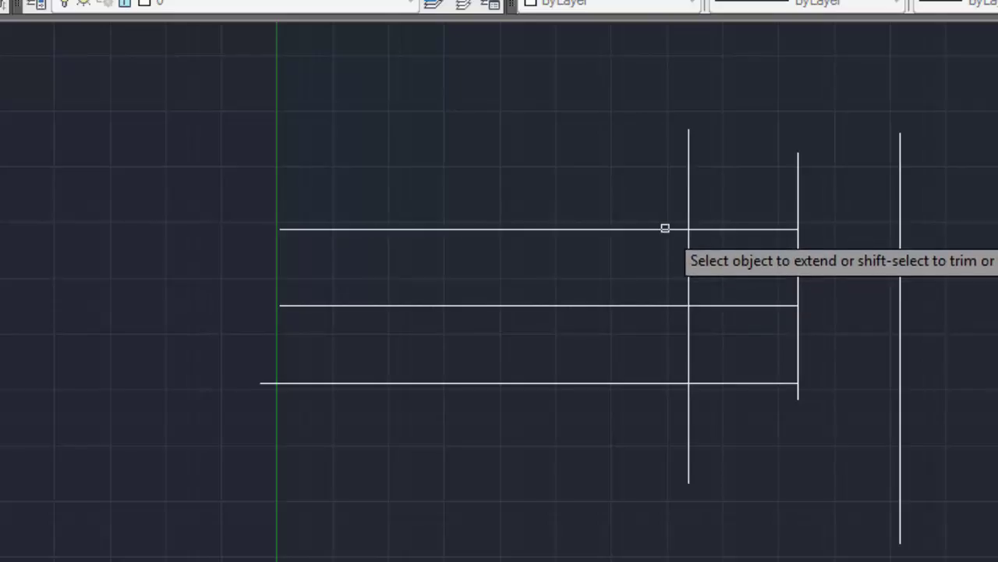
click(758, 227)
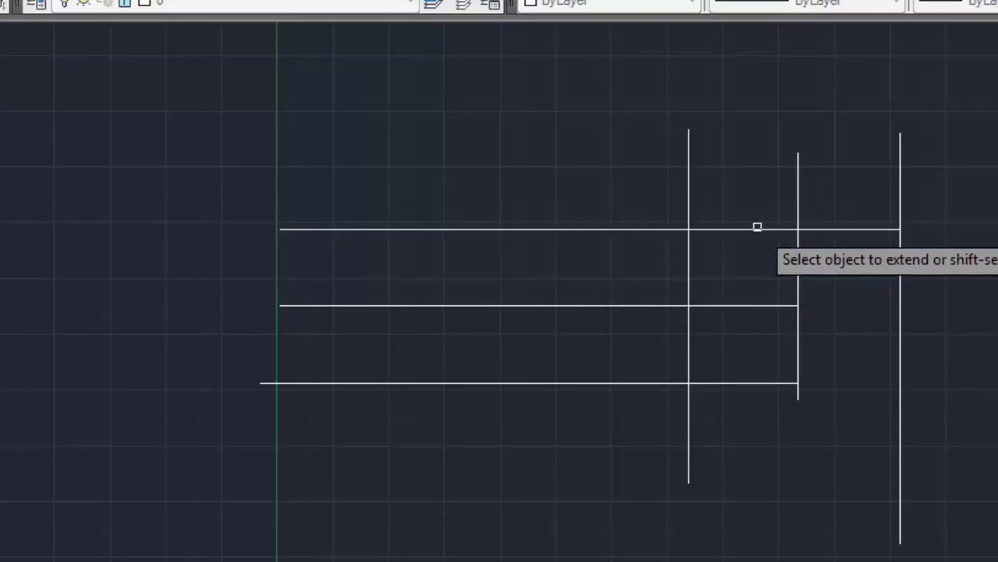
click(740, 304)
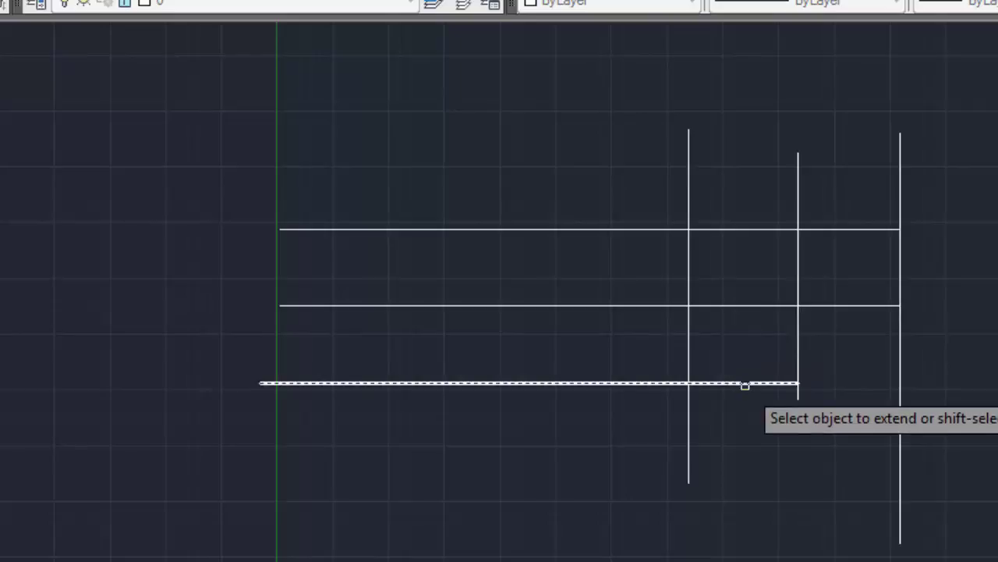
click(745, 384)
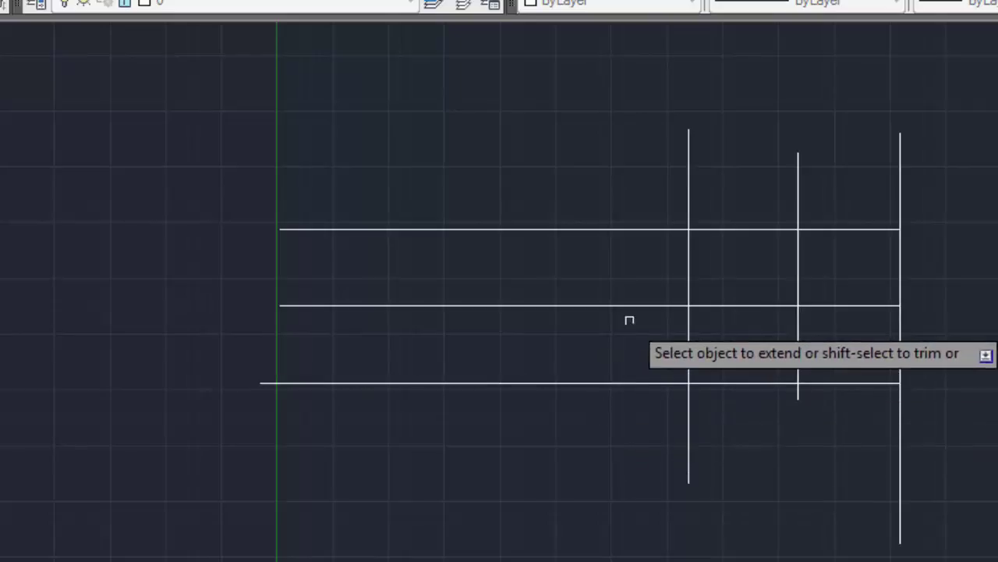
middle_drag(626, 270, 626, 284)
key(Return)
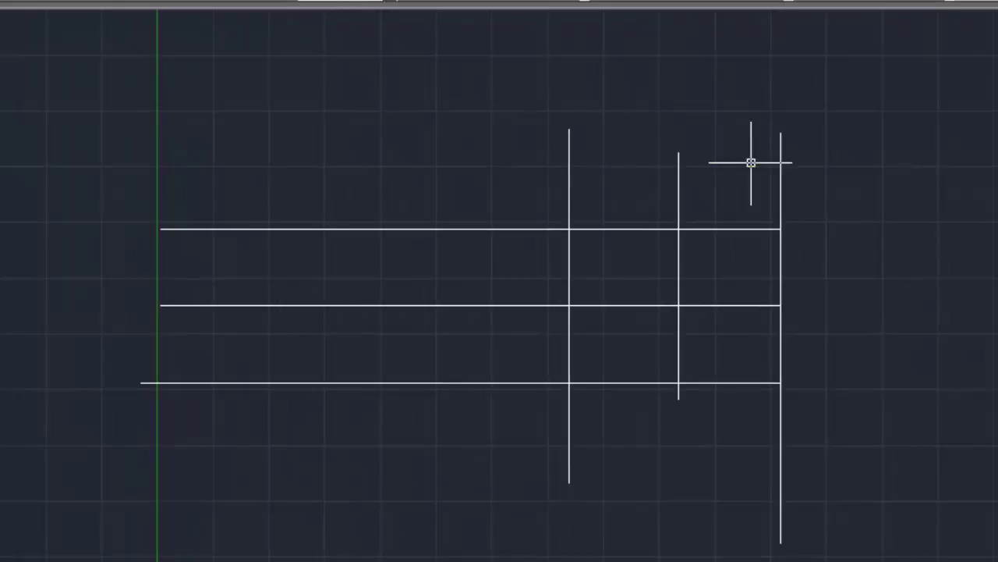
key(Return)
Trim the right and left vertical lines where they stick out above the grid.
text(tr)
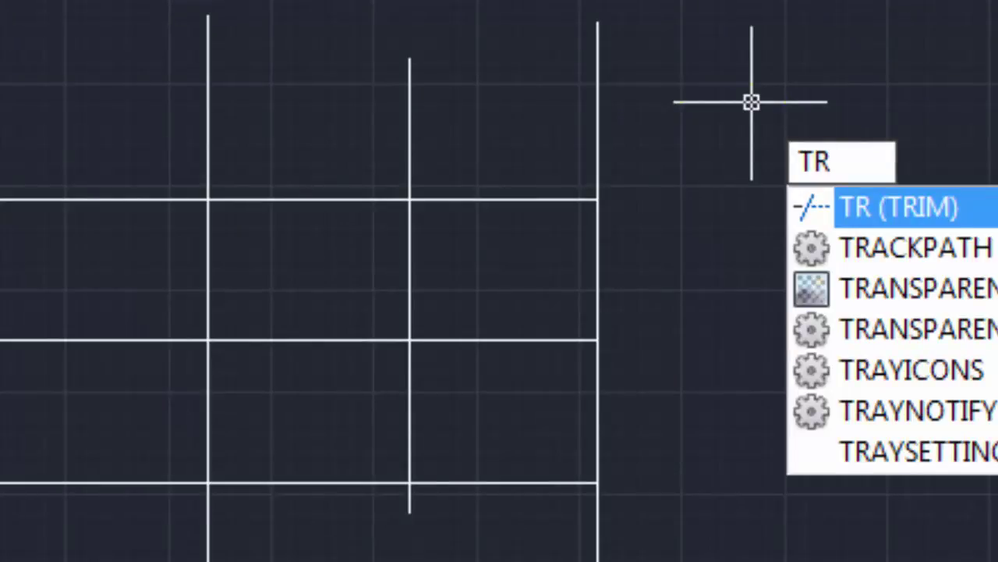
key(Return)
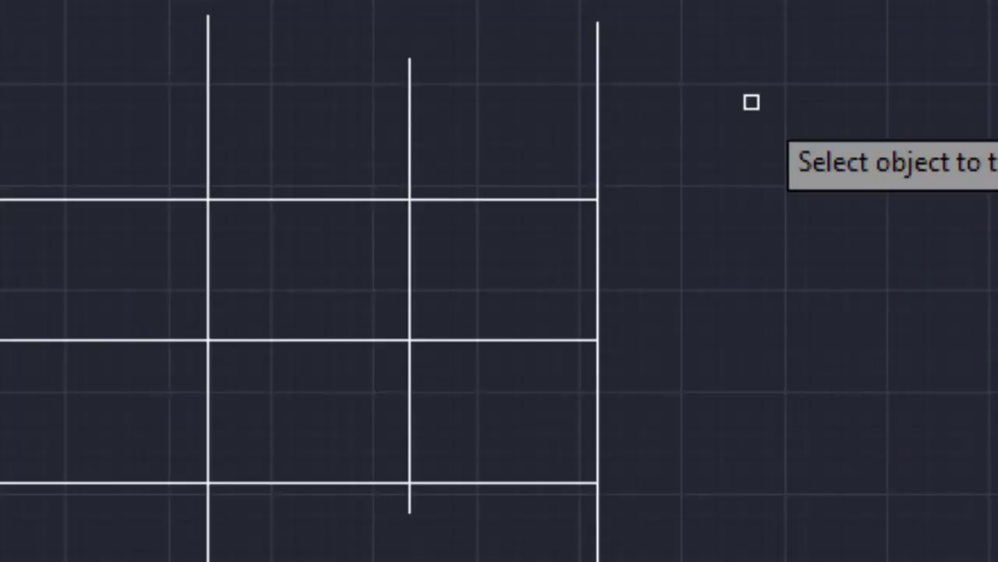
scroll(663, 116, down, 1)
scroll(757, 145, down, 2)
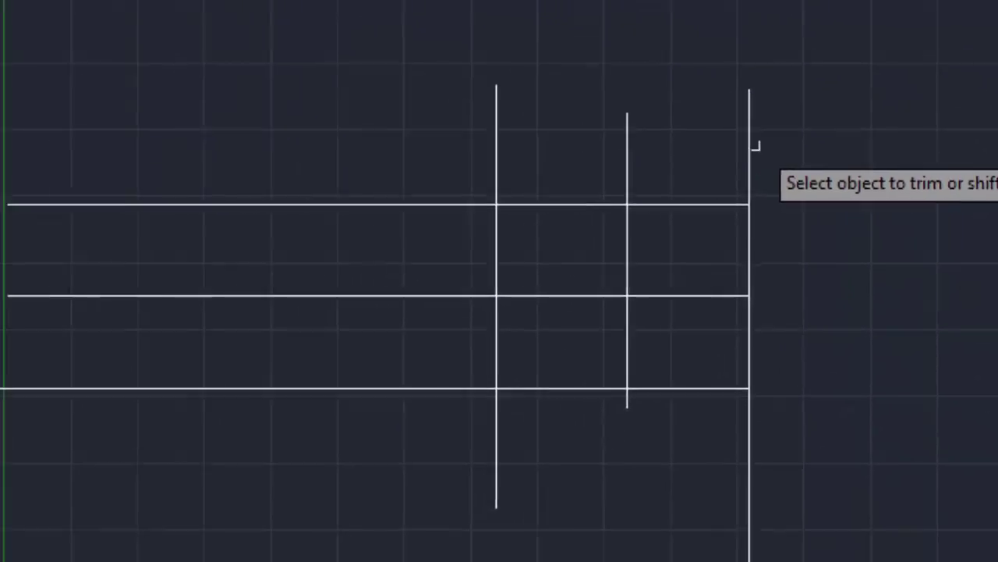
scroll(778, 158, down, 1)
click(777, 159)
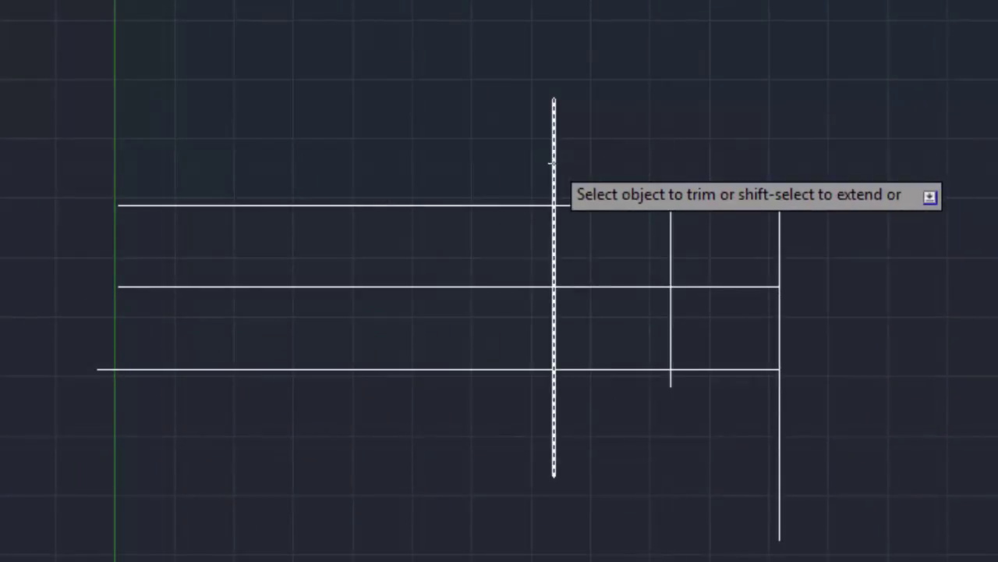
click(550, 158)
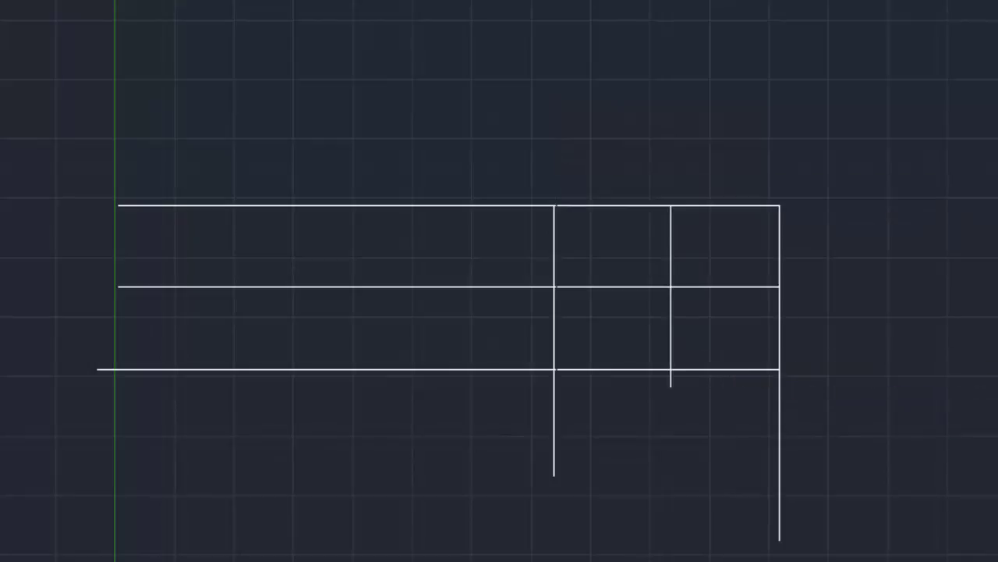
Trim the vertical stubs below the grid and the horizontal line parts left of it.
click(811, 386)
click(532, 424)
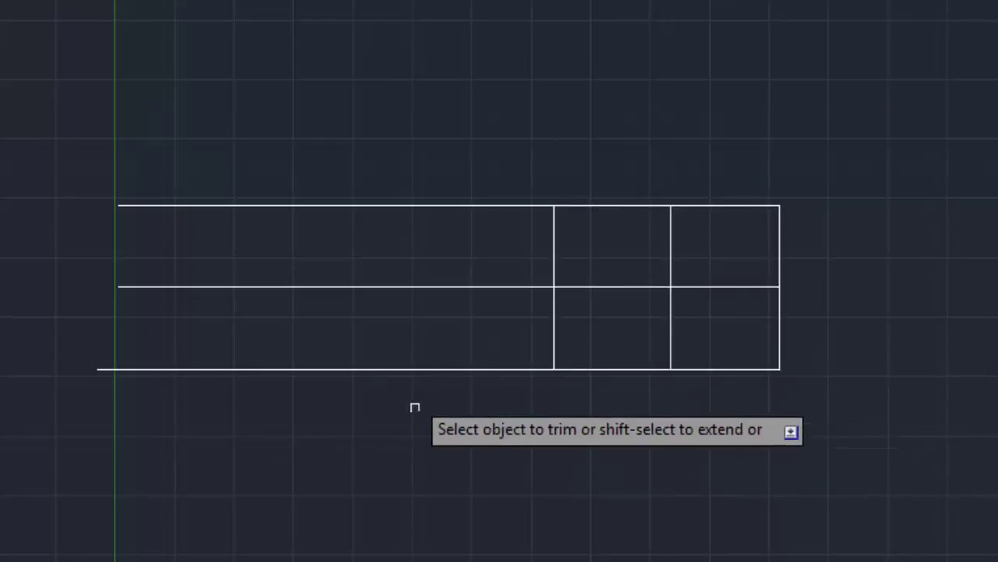
click(410, 392)
click(304, 148)
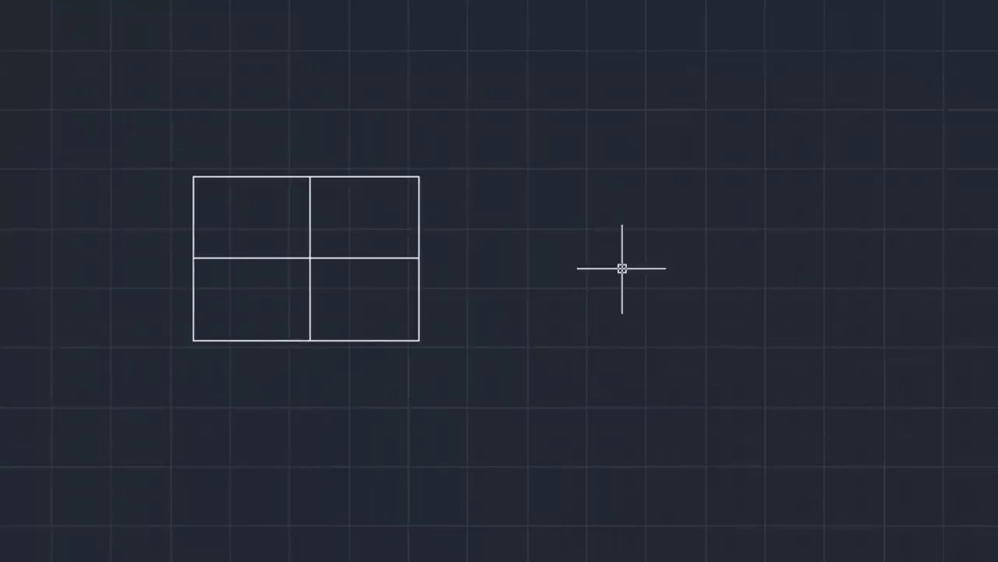
Pan to make room beside the grid and start the REC rectangle command.
mouse_move(622, 268)
middle_down()
mouse_move(530, 239)
mouse_move(411, 234)
middle_up()
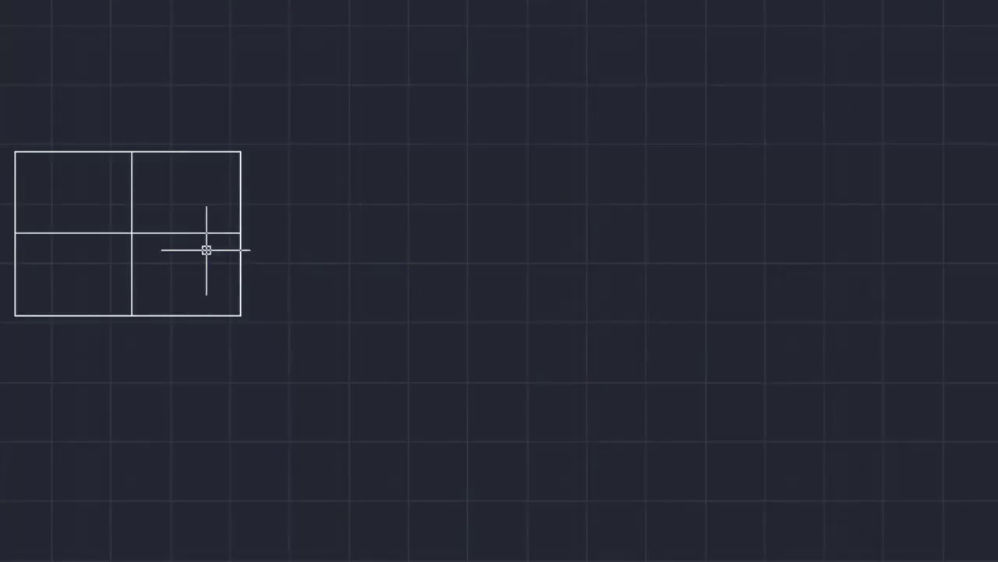
text(re)
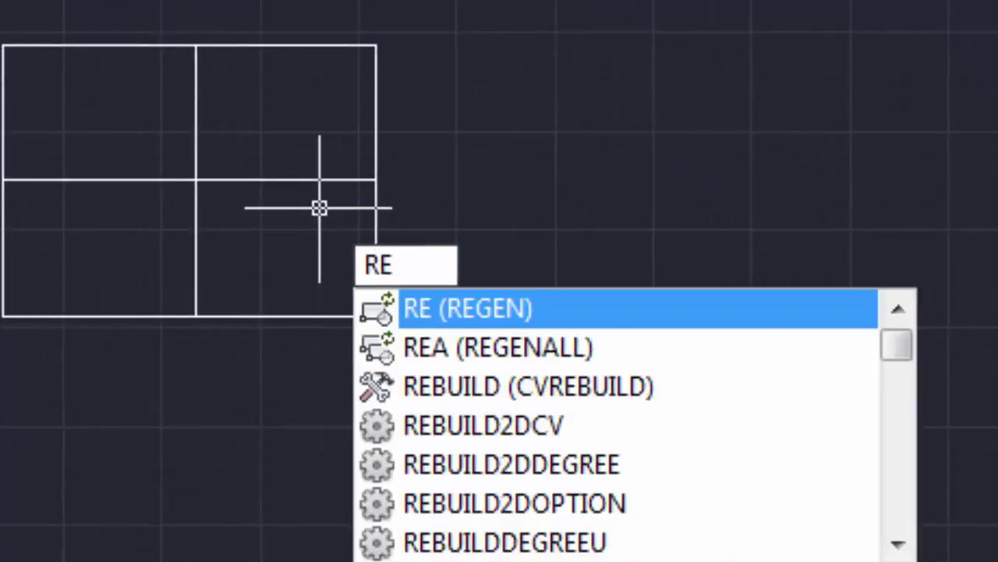
text(c)
key(Return)
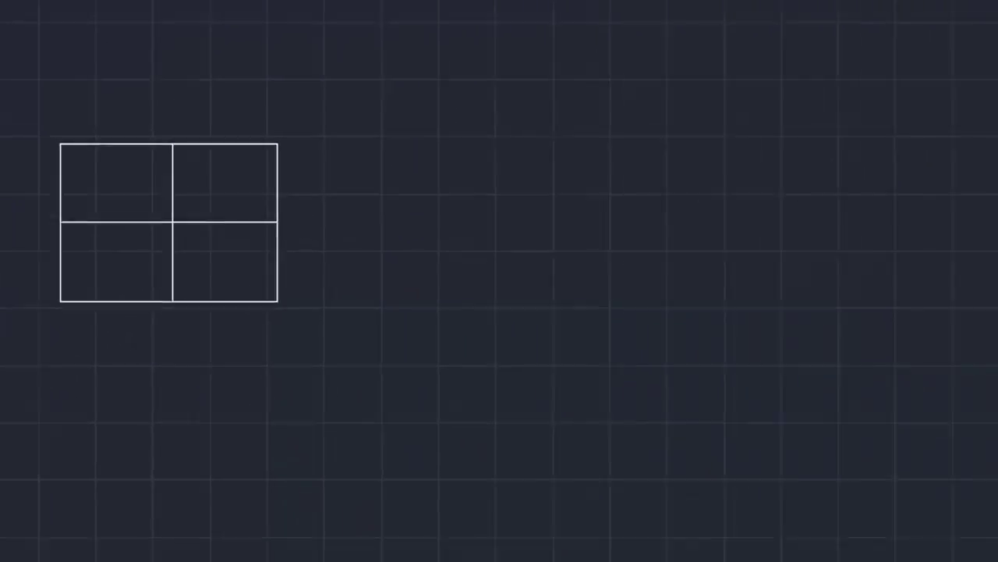
Draw three rectangles beside the grid: a medium one, a small narrow one, and a large one.
click(668, 141)
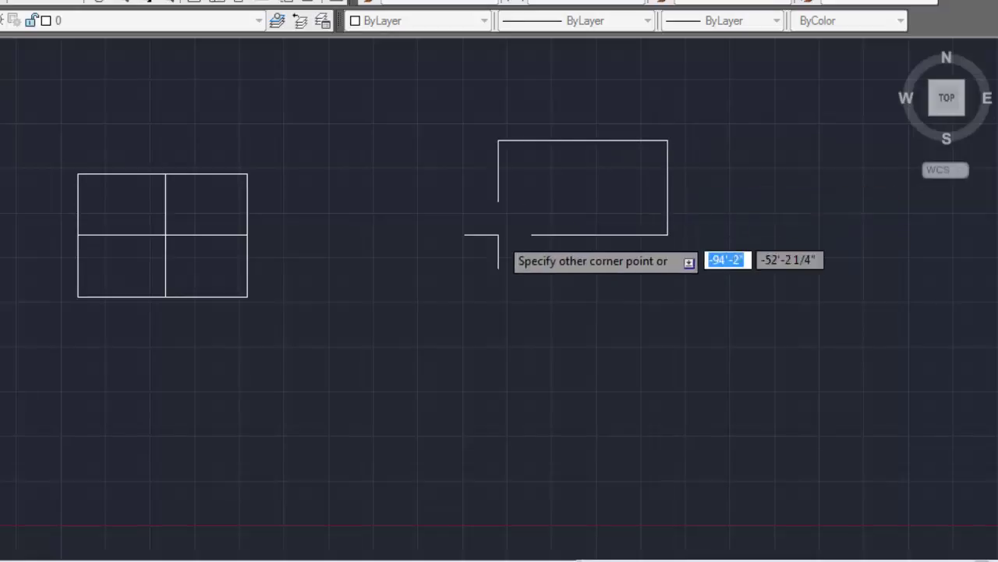
click(420, 245)
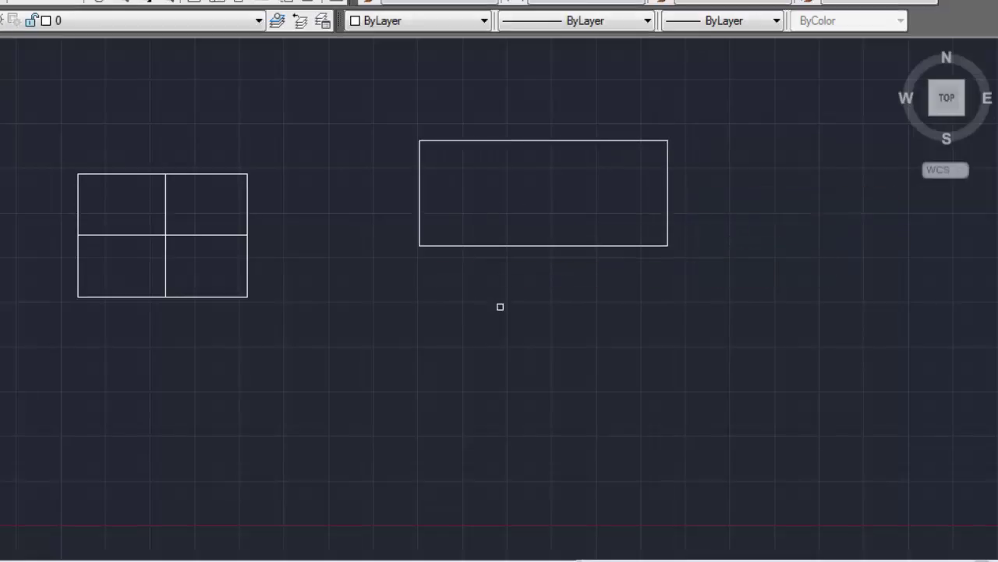
text(rec)
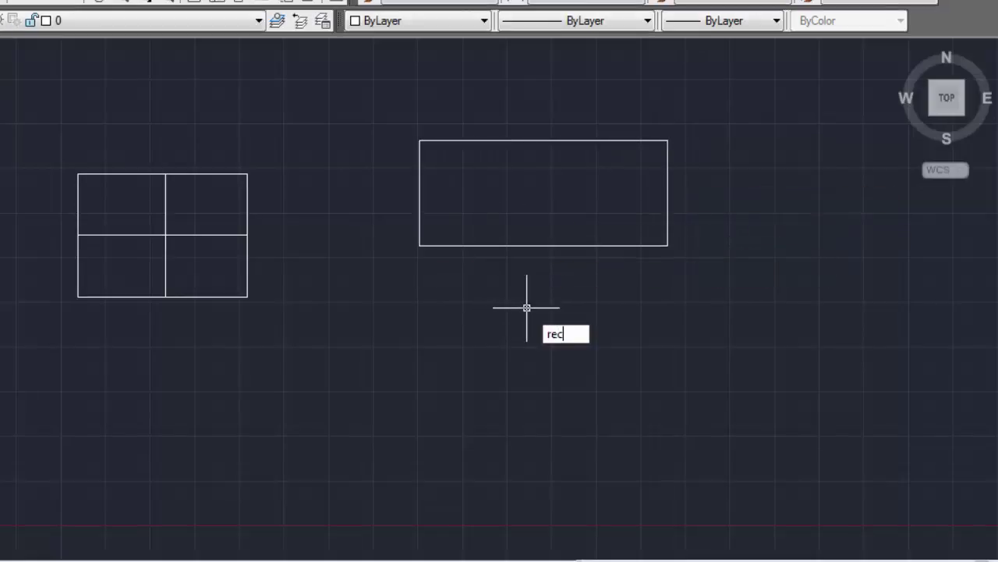
key(Return)
click(525, 311)
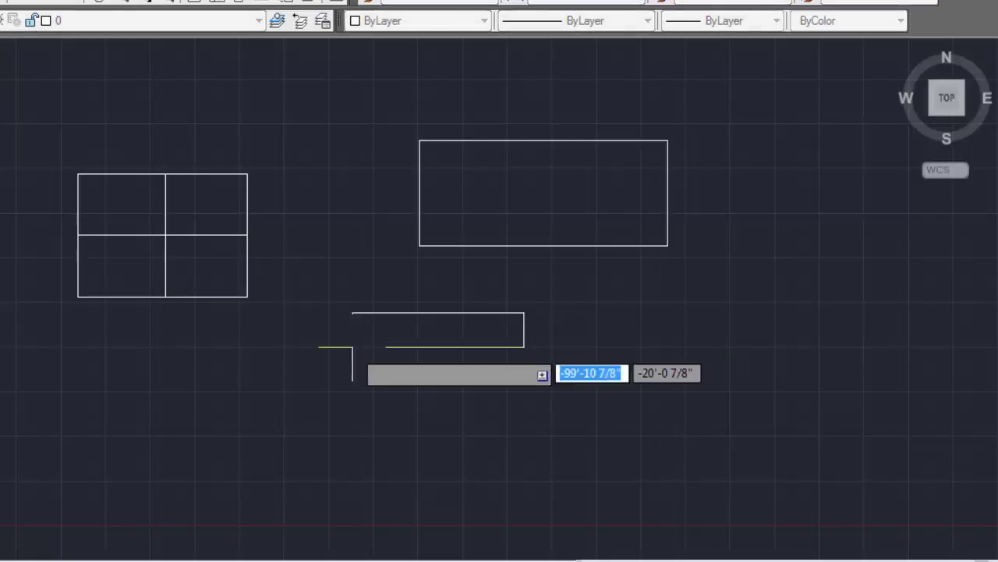
click(308, 359)
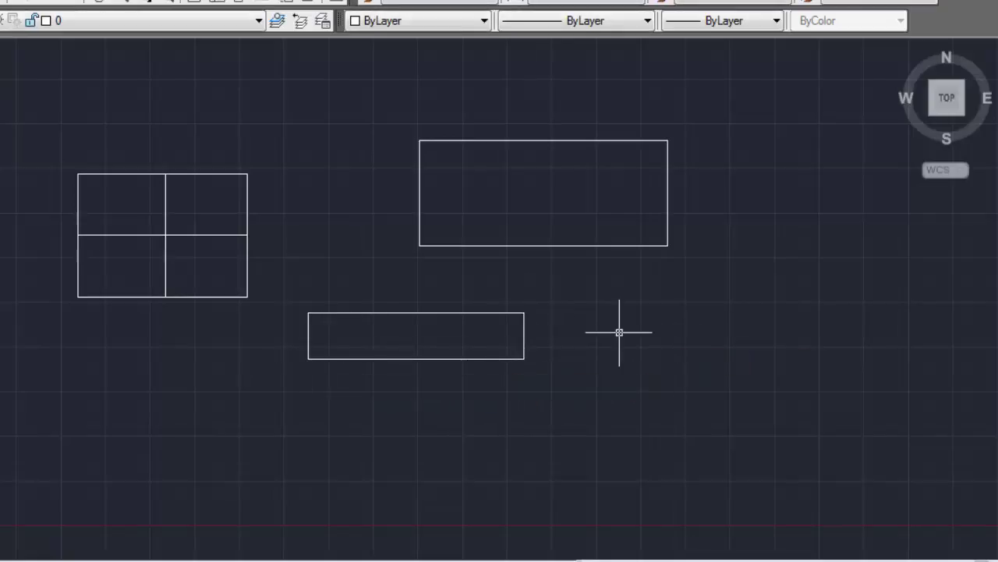
key(Return)
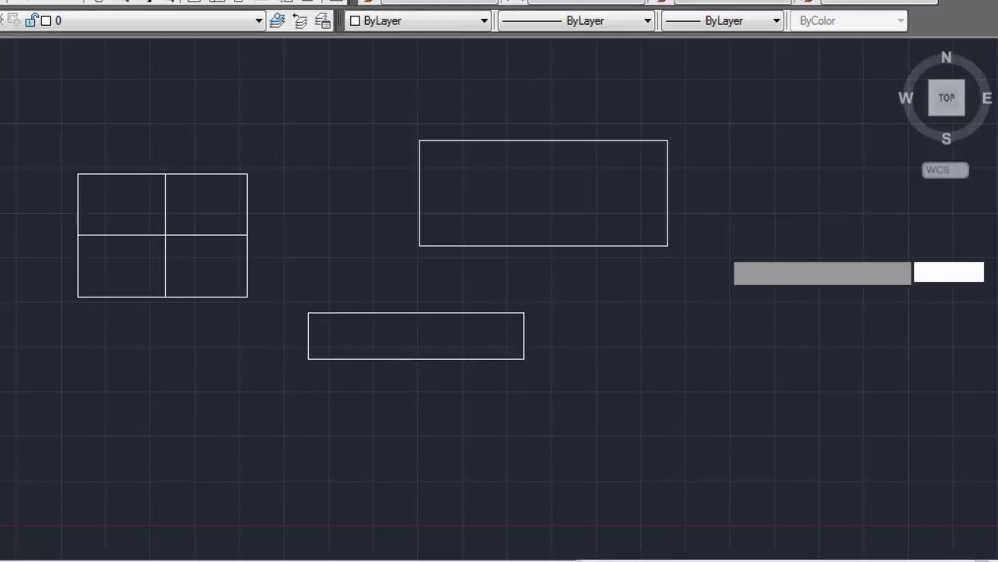
click(811, 170)
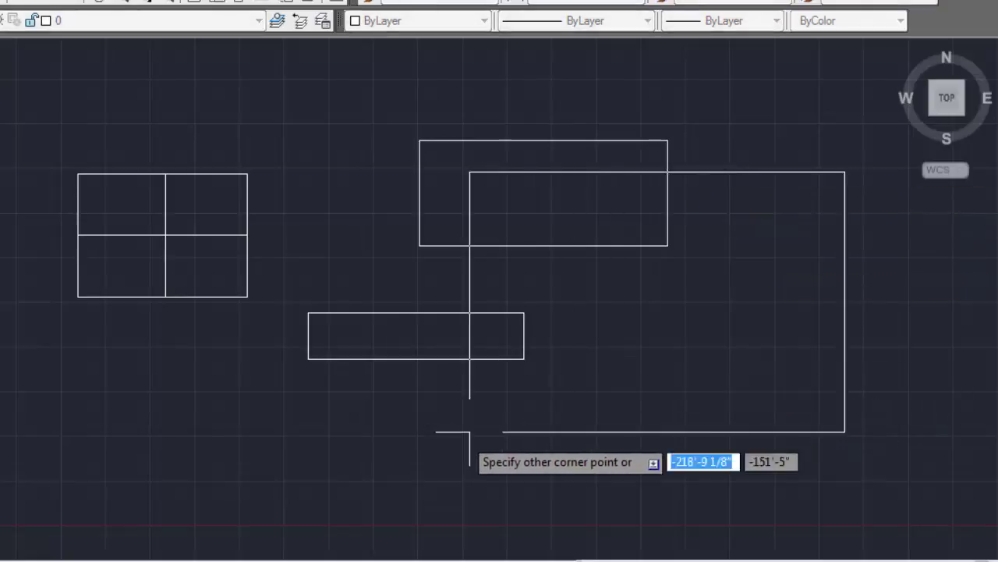
click(440, 448)
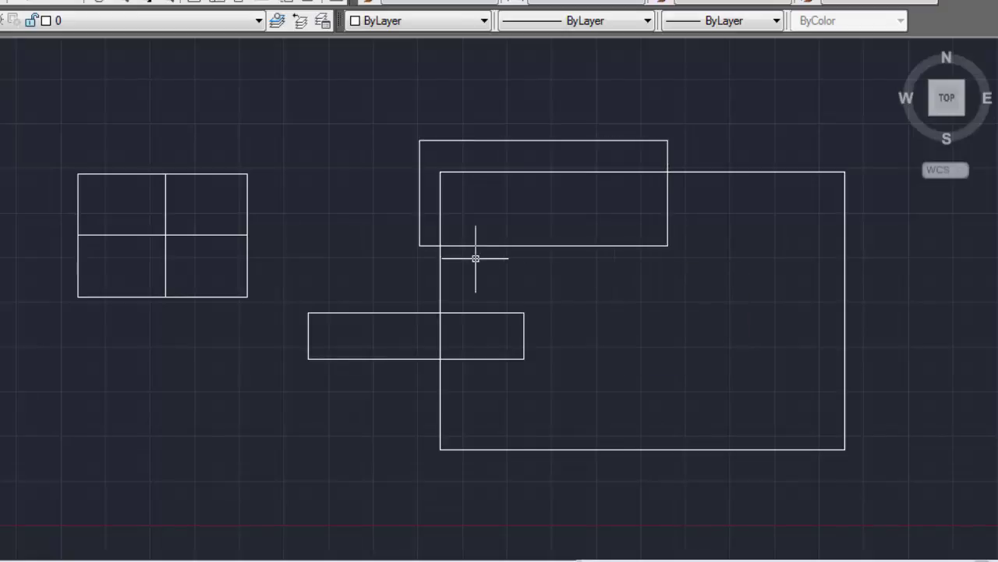
Erase the two larger overlapping rectangles with a crossing selection.
click(556, 121)
click(414, 223)
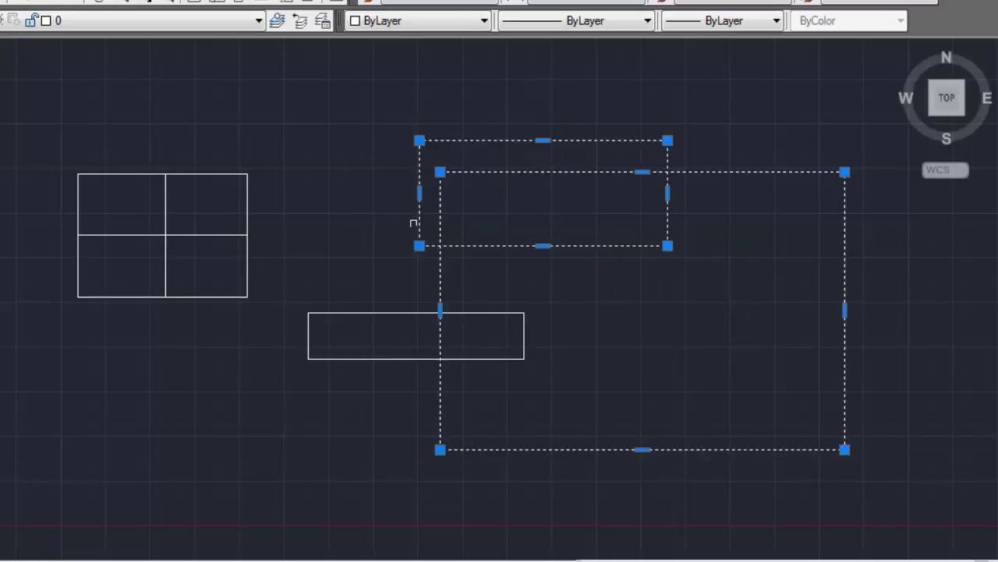
key(Delete)
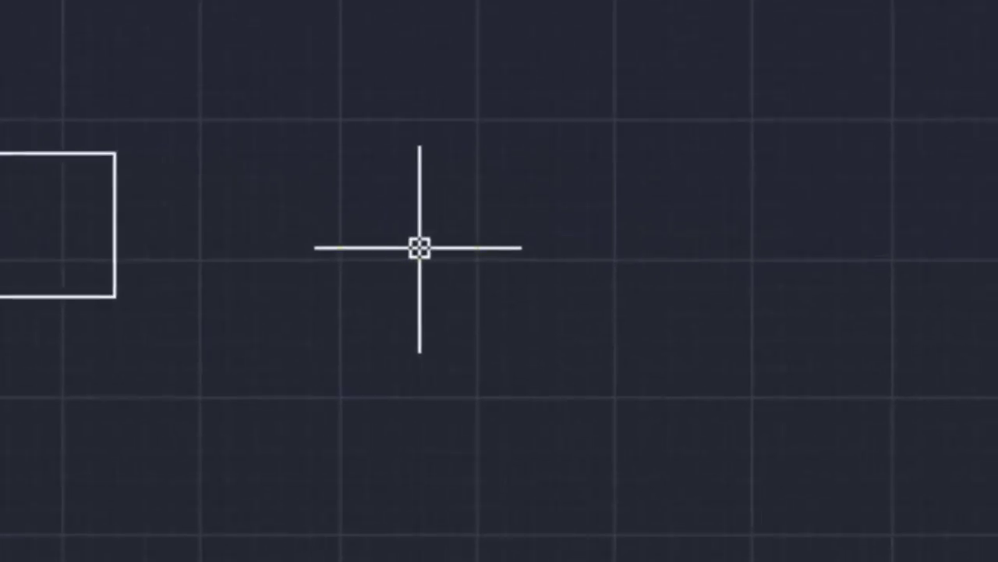
Rotate the long narrow rectangle 45° about its corner, with Ortho turned off.
text(RO)
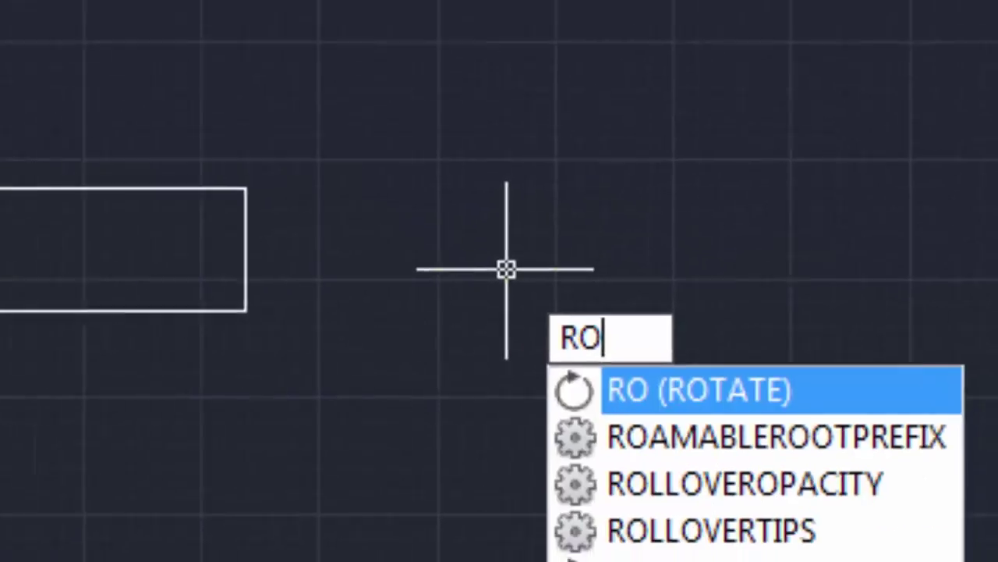
key(Return)
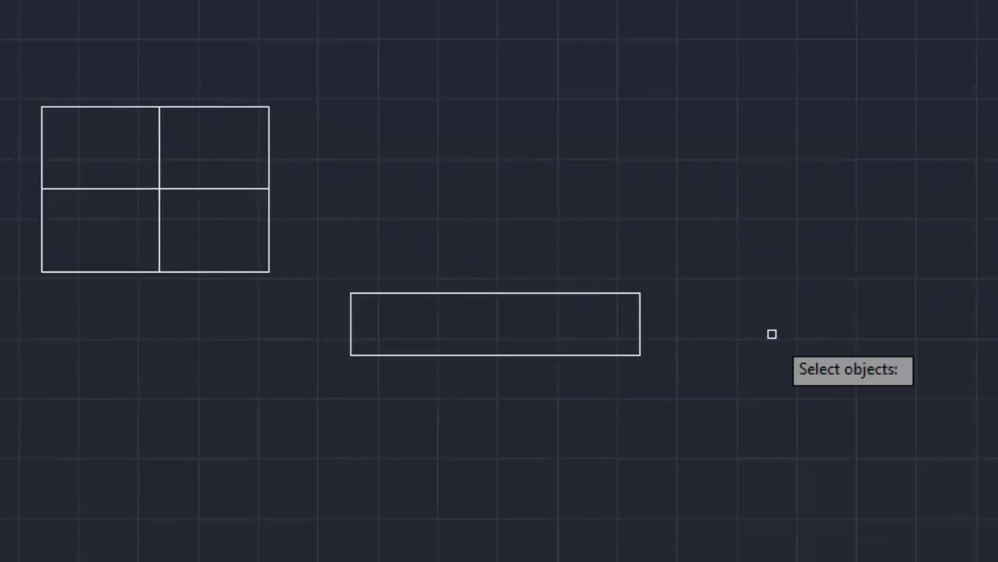
click(640, 347)
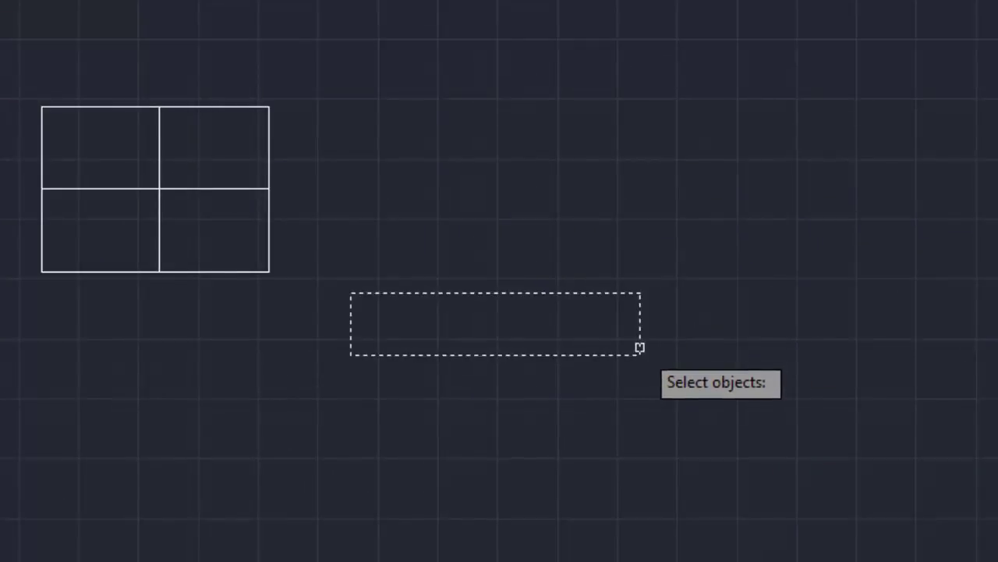
key(Return)
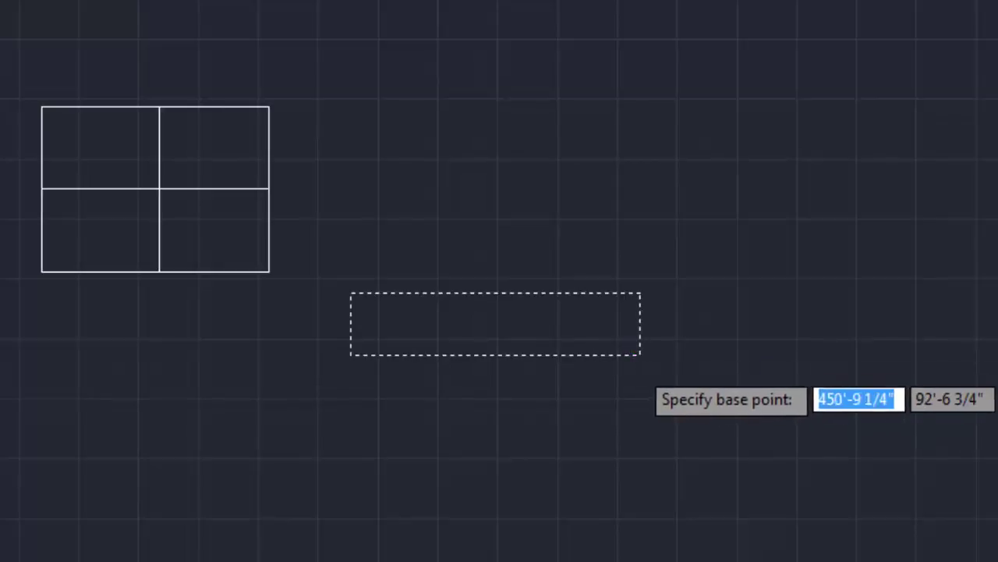
click(639, 355)
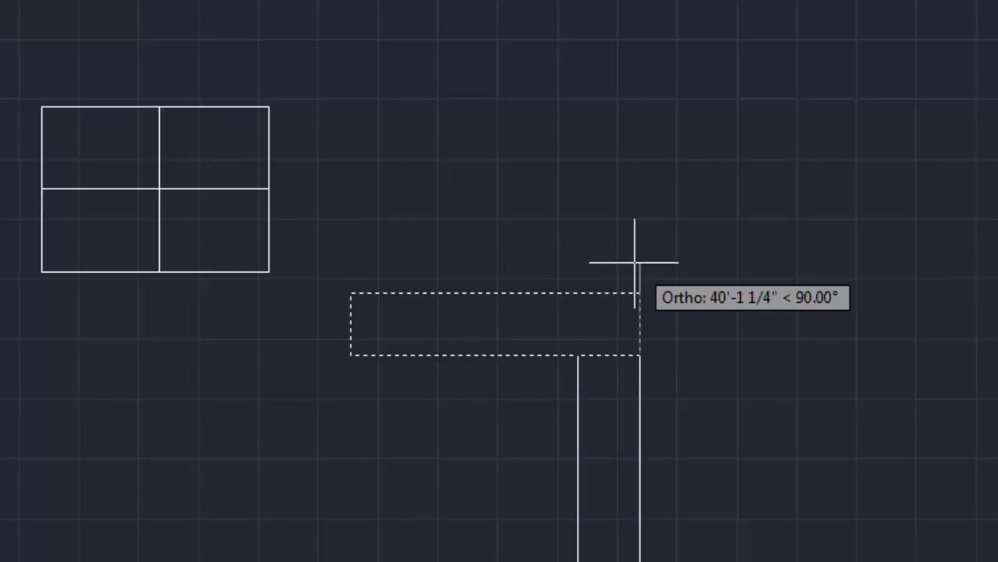
key(F8)
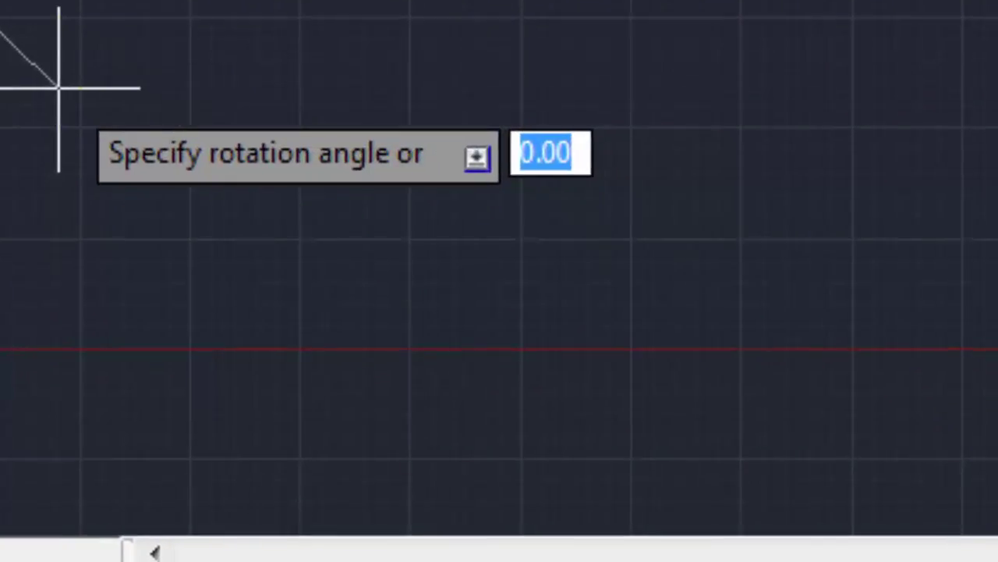
text(45)
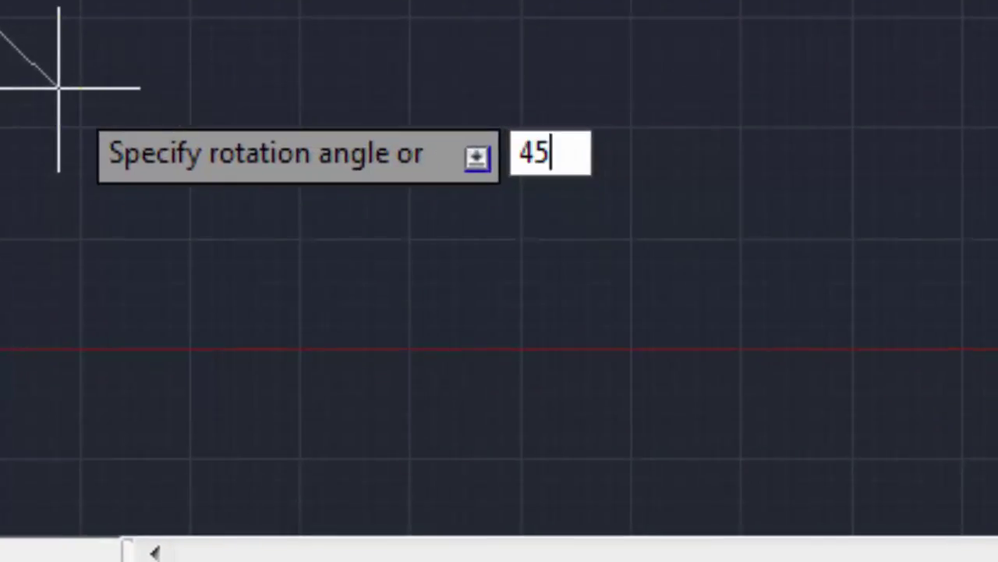
key(Return)
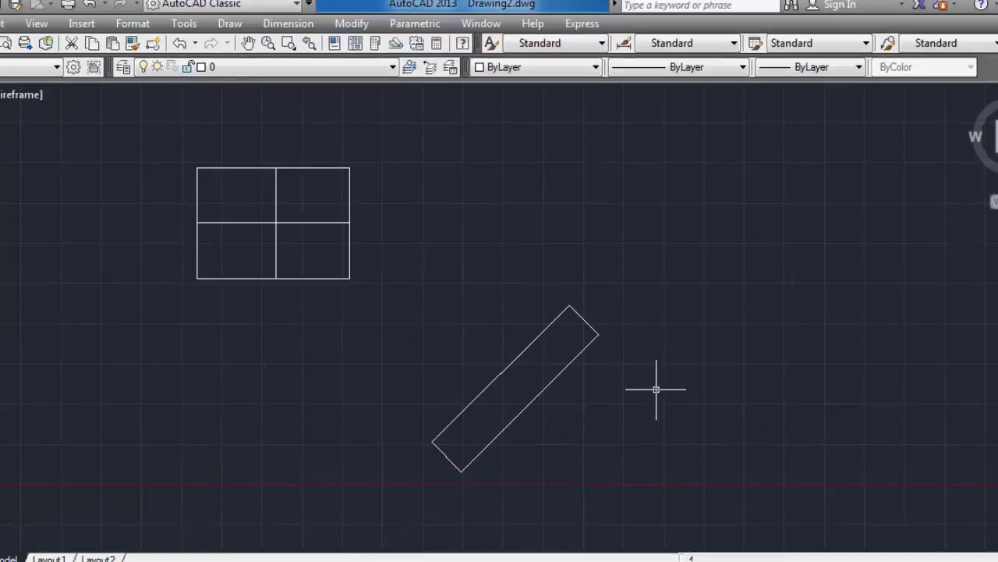
Draw a horizontal line to the right of the grid with Ortho on.
text(l)
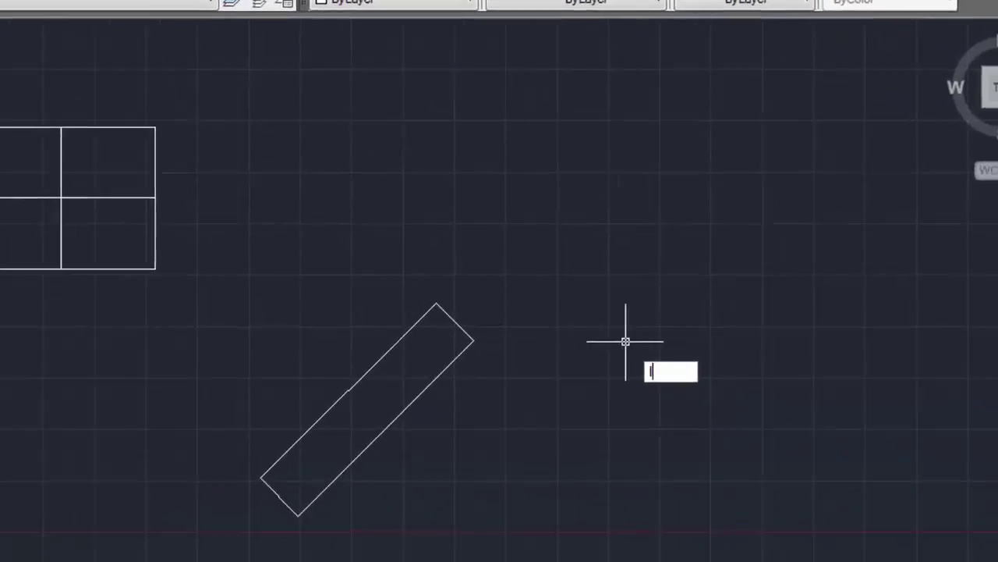
key(Return)
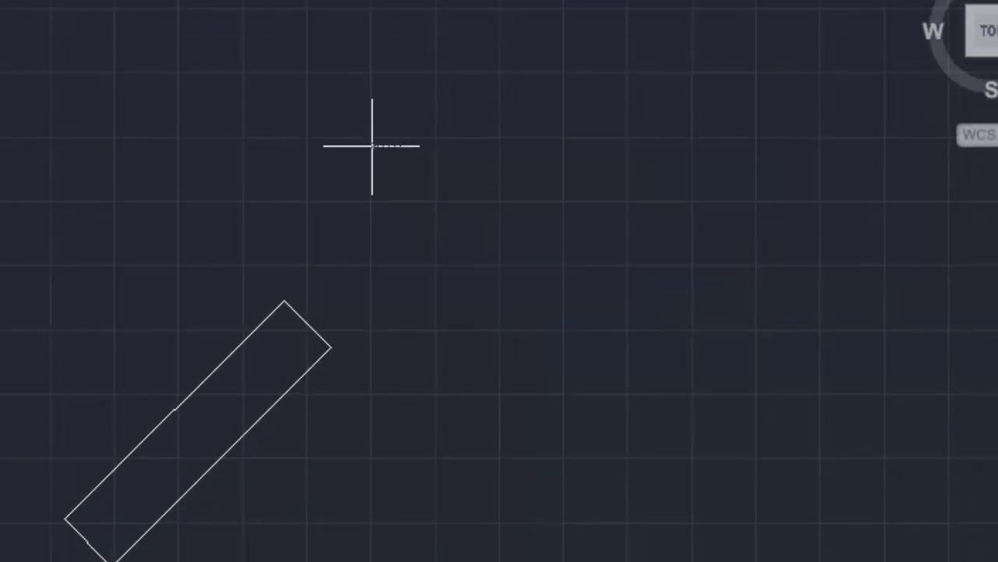
click(372, 146)
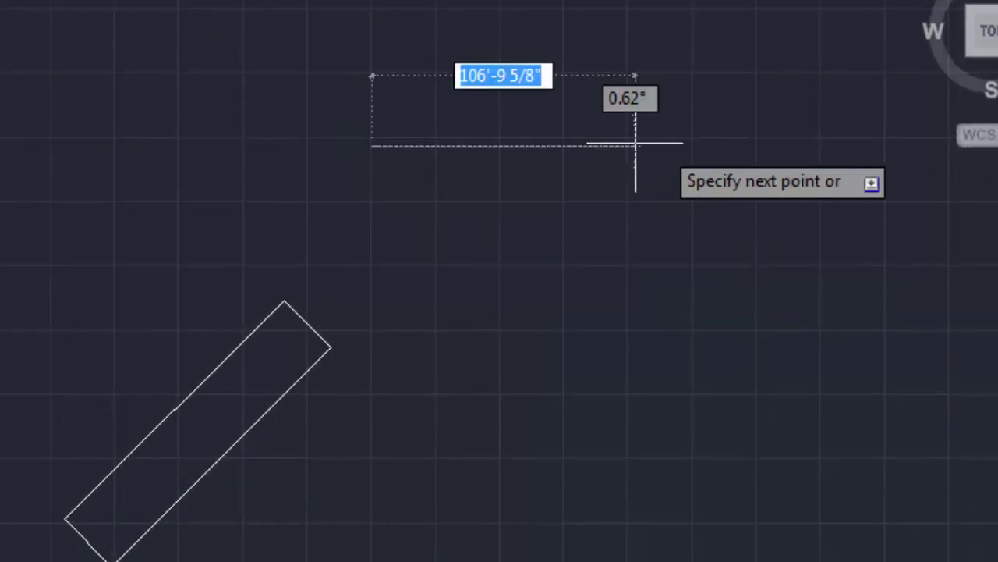
key(F8)
click(658, 146)
key(Return)
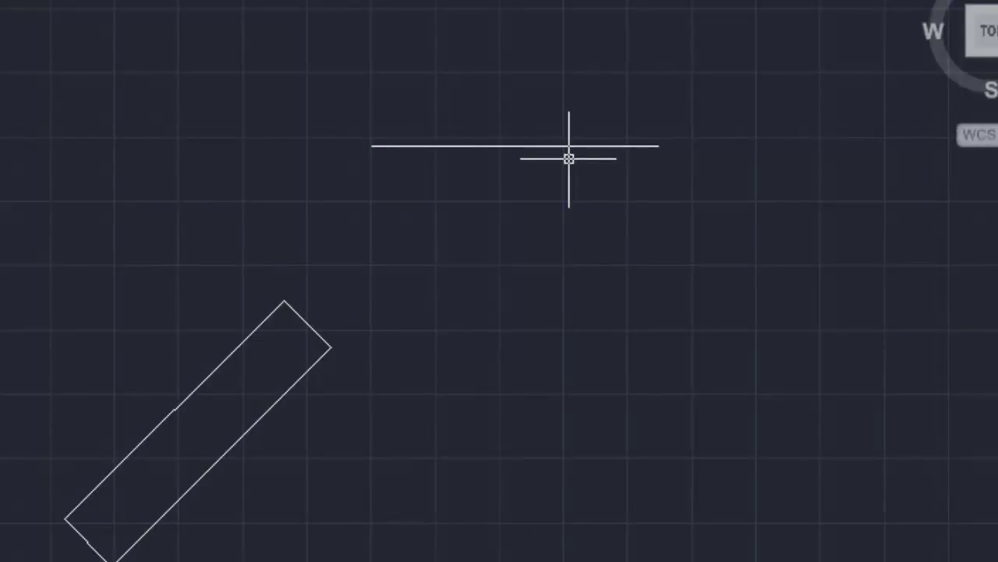
Rotate the new line 75° about its left end.
text(r)
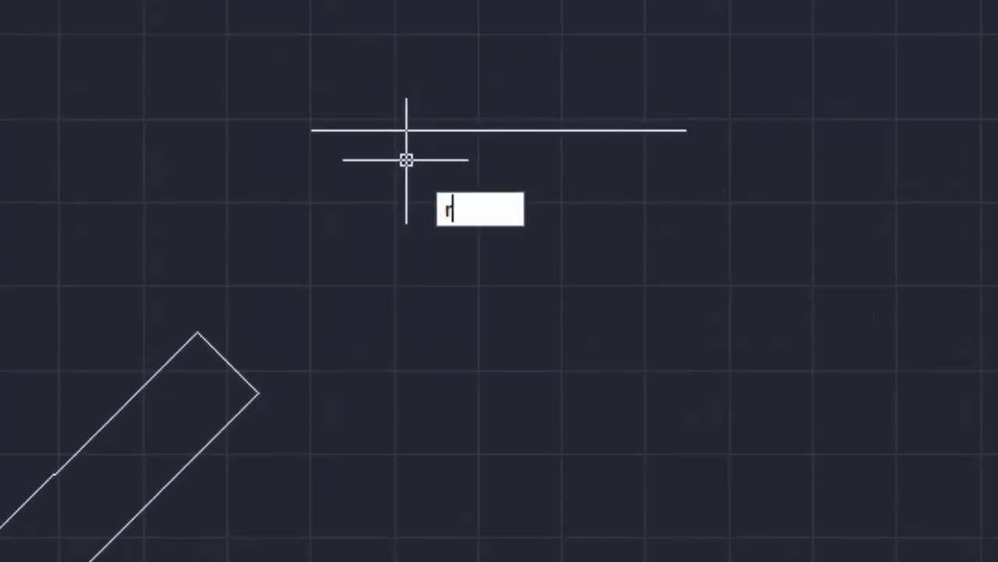
text(o)
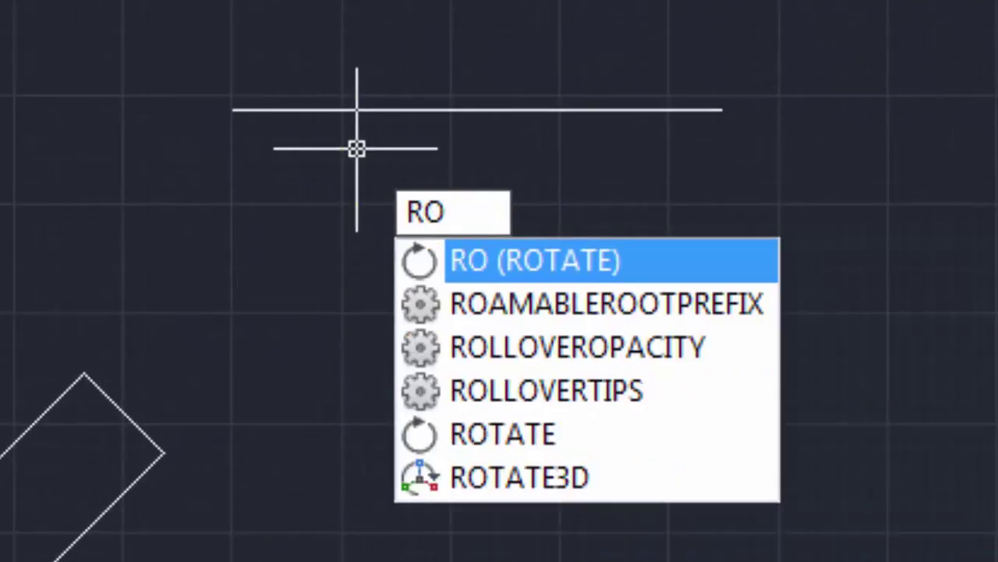
key(Return)
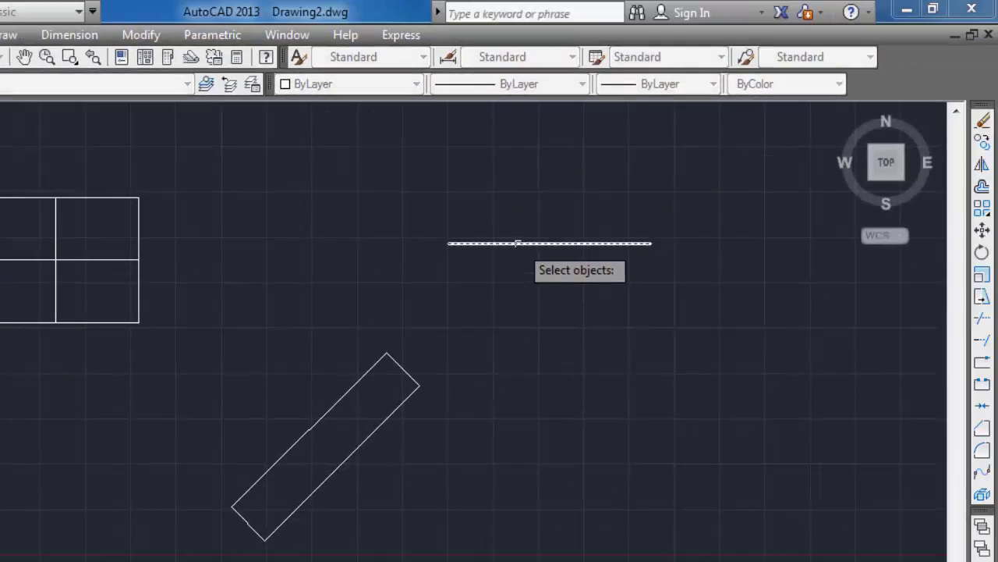
click(517, 242)
key(Return)
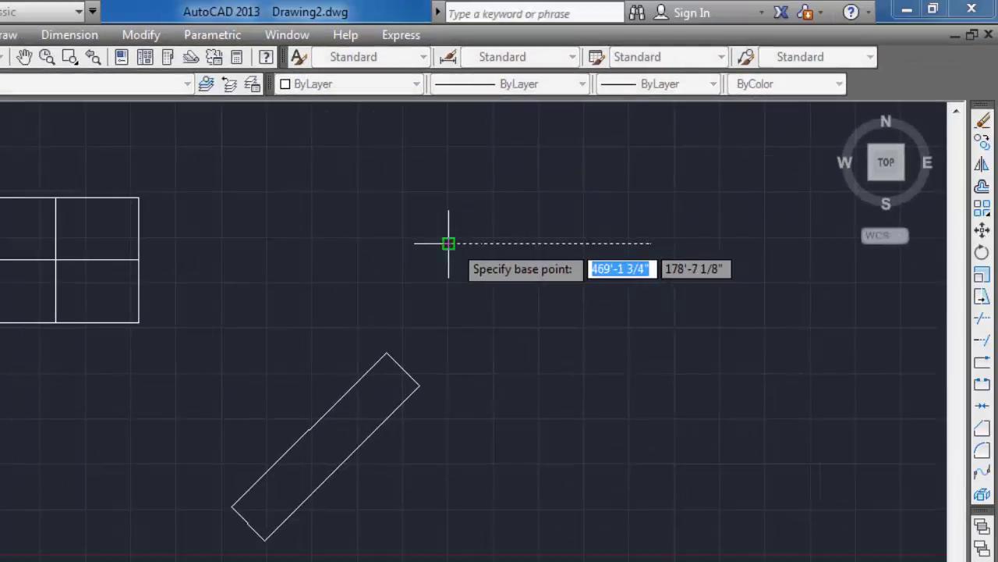
click(449, 242)
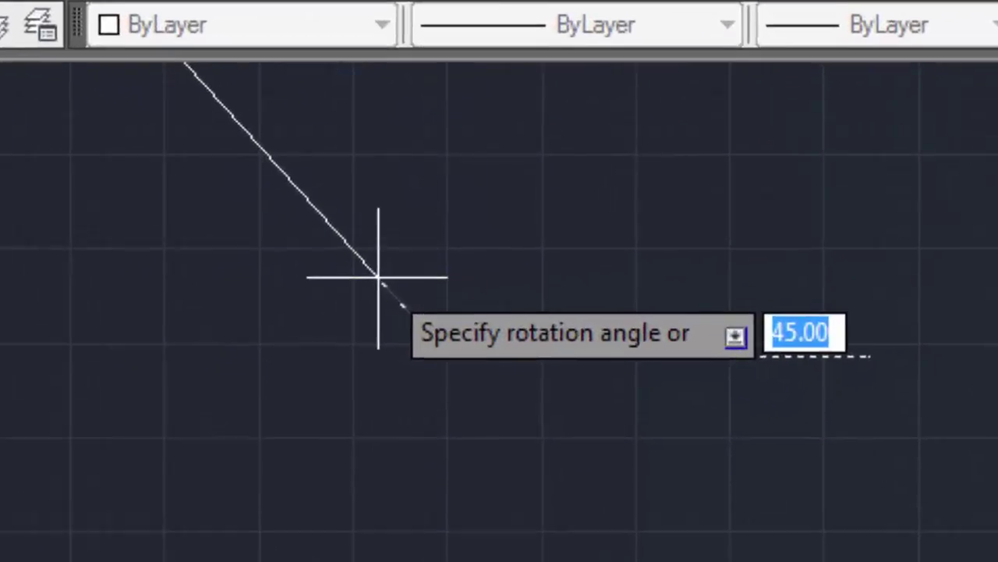
text(75)
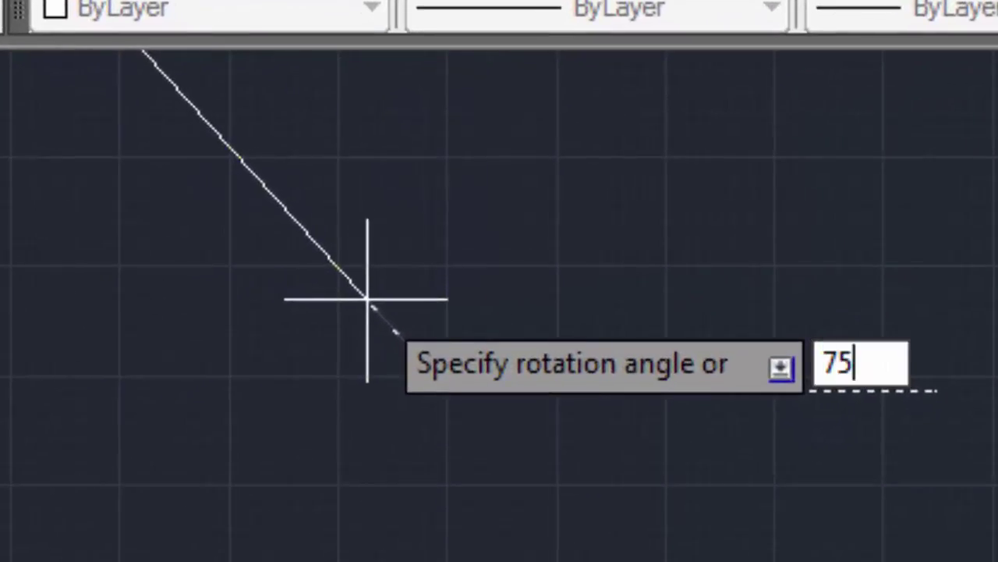
key(Return)
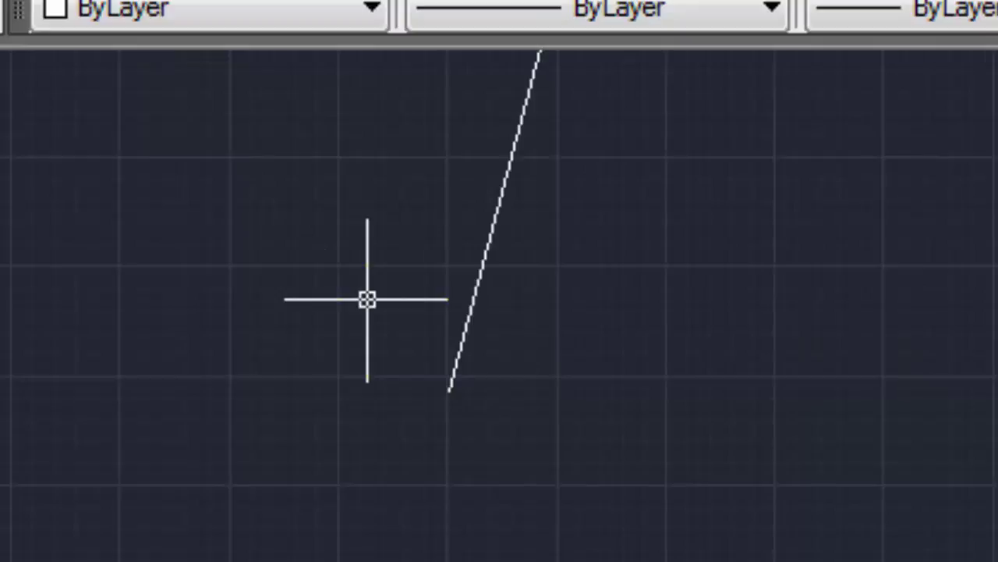
scroll(343, 398, down, 1)
mouse_move(343, 401)
middle_down()
mouse_move(125, 531)
mouse_move(15, 558)
middle_up()
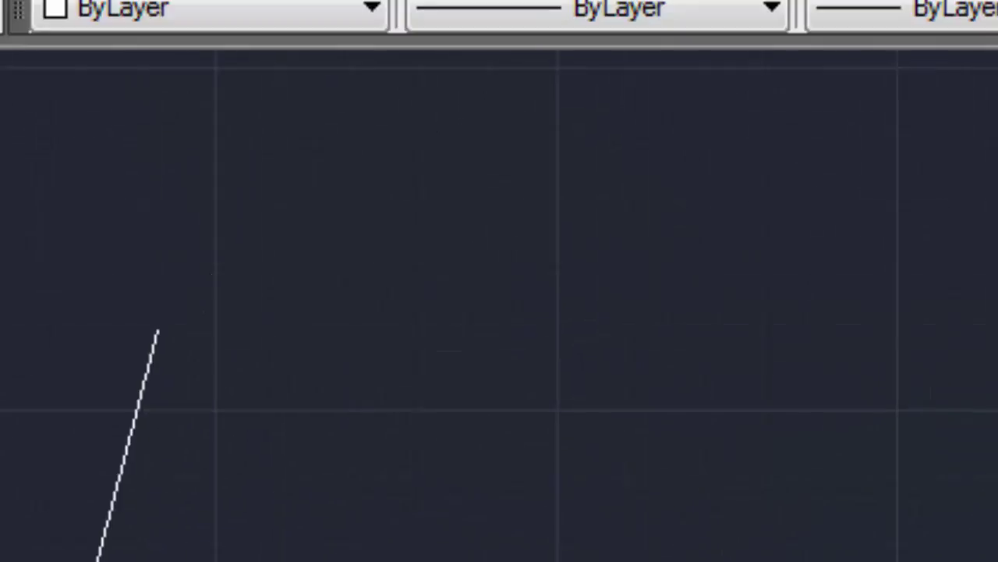